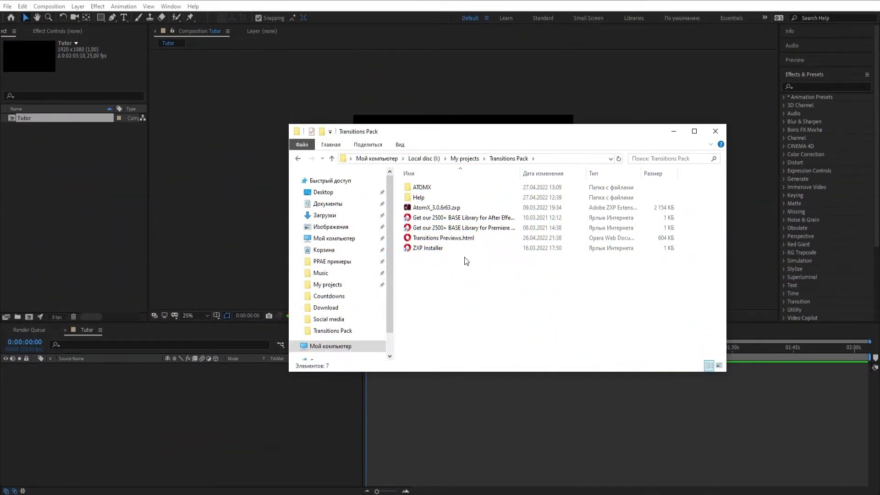
Install the AtomX 3.0.6 extension package through ZXP Installer, allowing the system prompt
{"action": "double_click", "coordinate": [443, 211]}
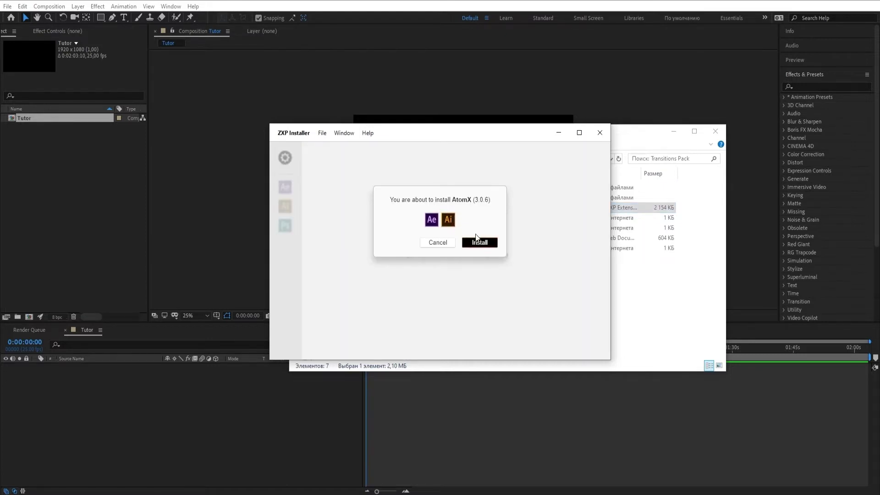
{"action": "left_click", "coordinate": [476, 238]}
{"action": "left_click", "coordinate": [415, 311]}
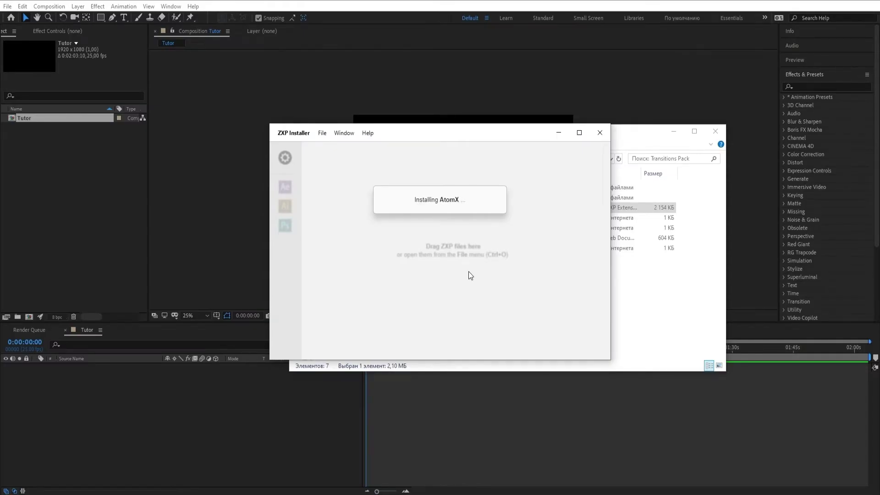
Dismiss the install success message and minimize ZXP Installer and the Transitions Pack folder
{"action": "left_click", "coordinate": [495, 250]}
{"action": "left_click", "coordinate": [559, 132]}
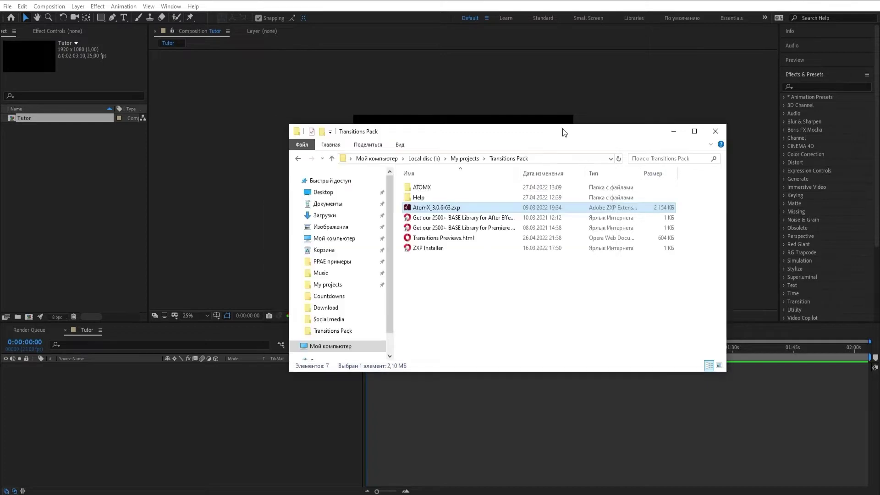
{"action": "left_click", "coordinate": [673, 131]}
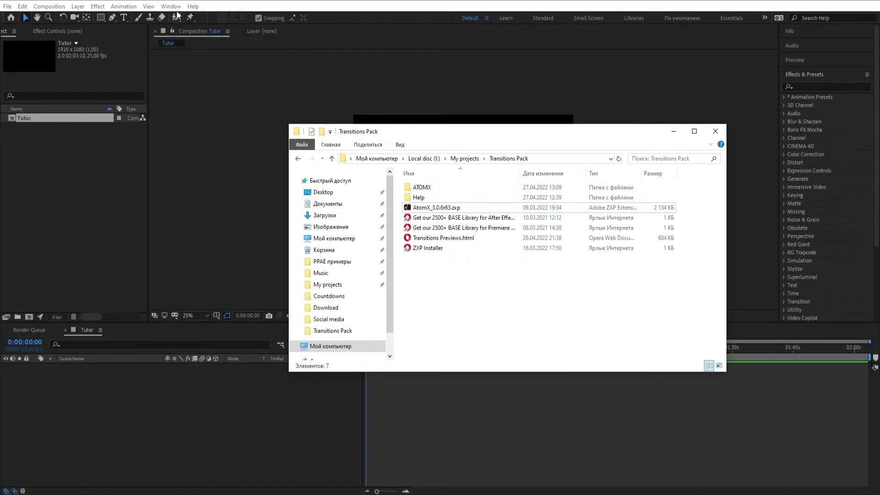
Open the AtomX panel from Window > Extensions and move it to the upper left
{"action": "left_click", "coordinate": [172, 7]}
{"action": "mouse_move", "coordinate": [215, 51]}
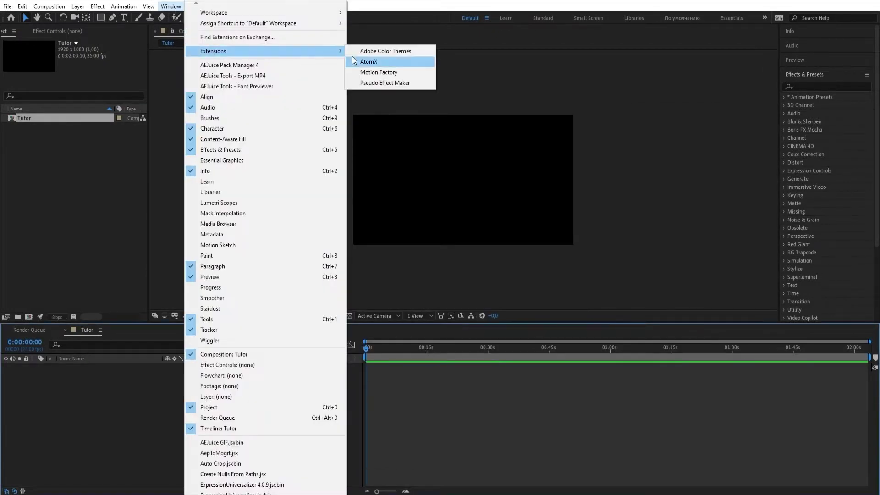
{"action": "left_click", "coordinate": [380, 62]}
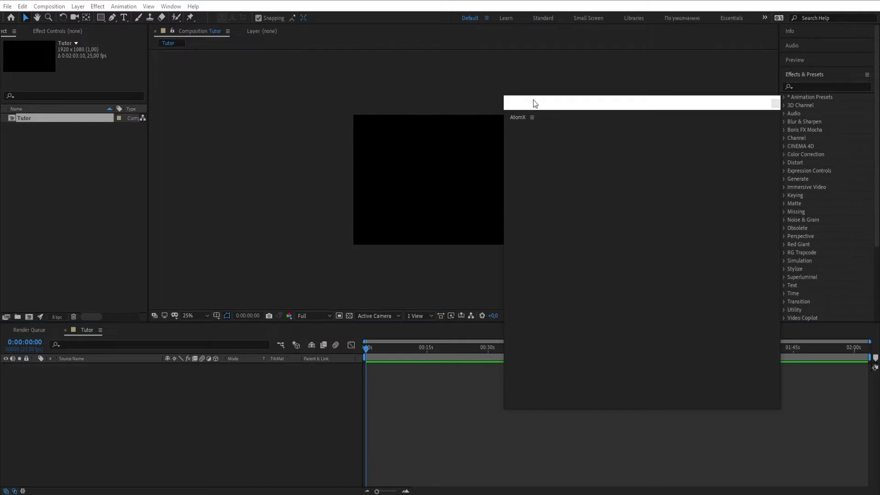
{"action": "left_click_drag", "start_coordinate": [535, 103], "coordinate": [103, 53]}
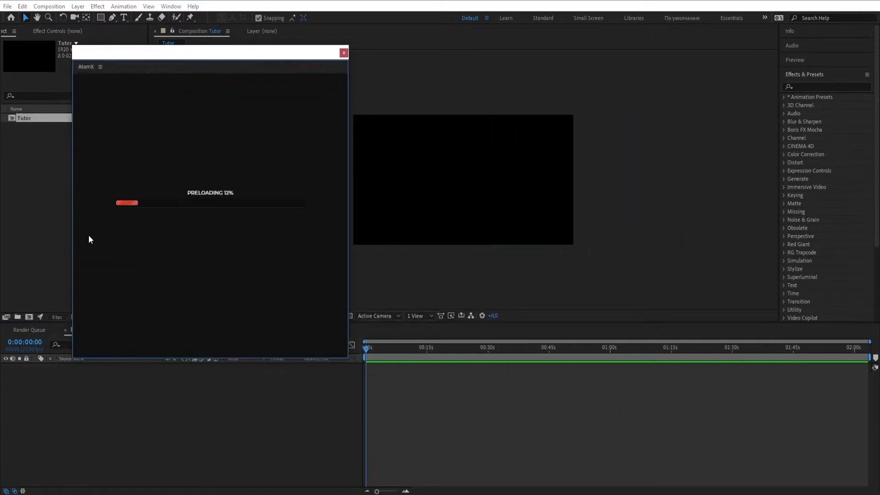
Load 1500+ Transitions.atom from the ATOMX folder into AtomX, choosing the portable installation method
{"action": "key", "text": "alt+Tab"}
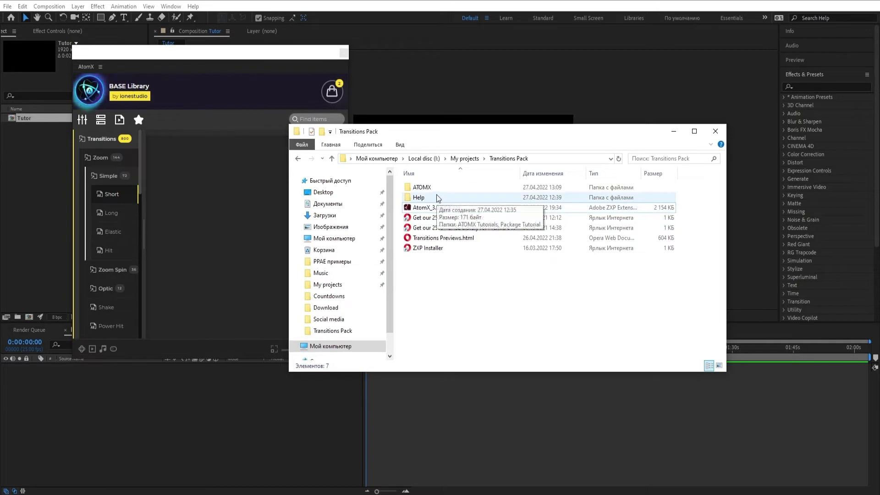
{"action": "double_click", "coordinate": [454, 187]}
{"action": "left_click", "coordinate": [452, 208]}
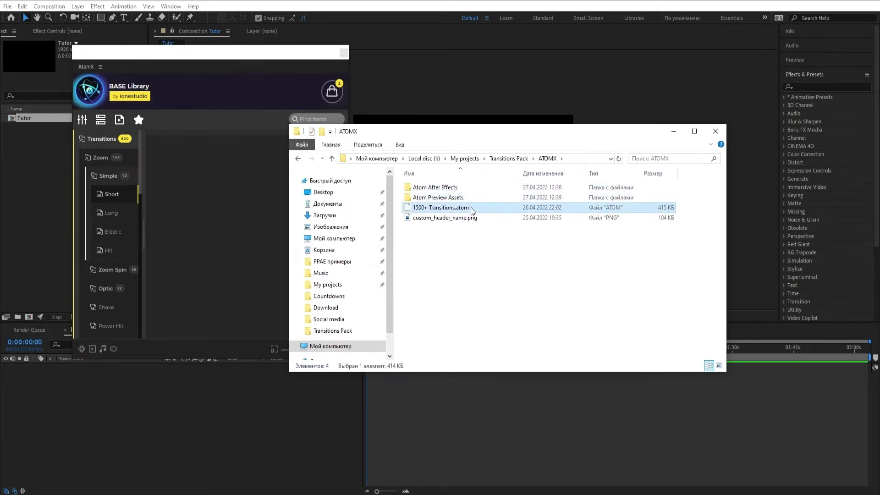
{"action": "left_click_drag", "start_coordinate": [472, 211], "coordinate": [169, 182]}
{"action": "left_click", "coordinate": [197, 244]}
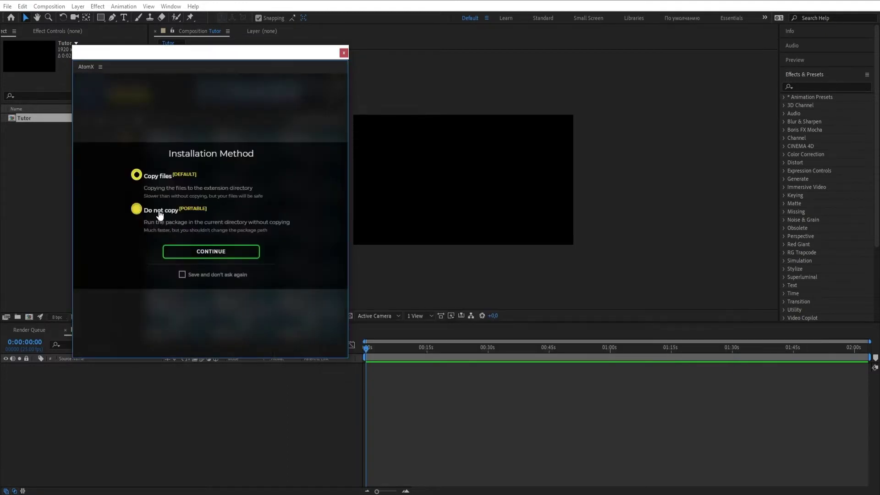
{"action": "left_click", "coordinate": [227, 251]}
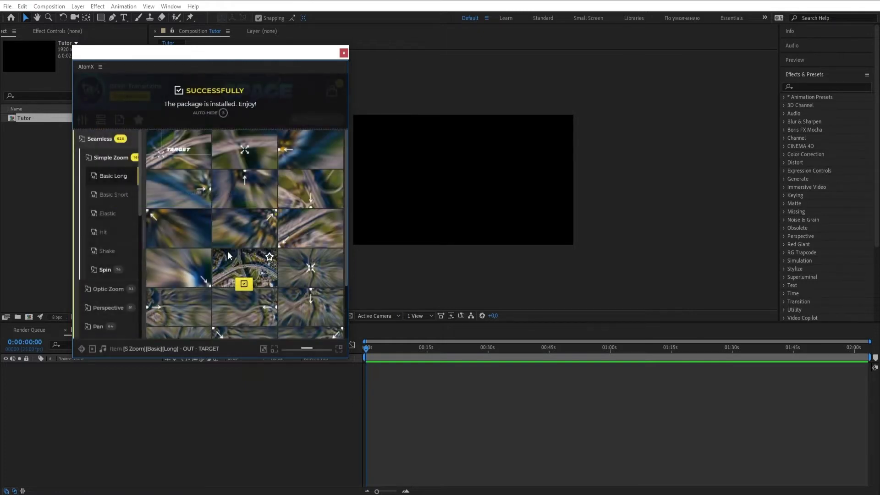
Dock AtomX as a tab beside the Project panel, widen it, and browse Optic Zoom, Split and Brush
{"action": "left_click_drag", "start_coordinate": [77, 66], "coordinate": [19, 30]}
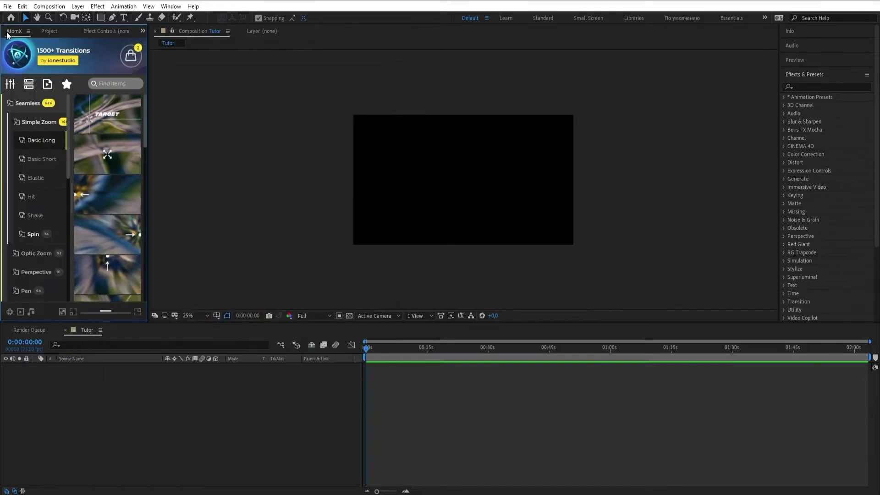
{"action": "left_click_drag", "start_coordinate": [154, 85], "coordinate": [259, 85]}
{"action": "left_click", "coordinate": [36, 253]}
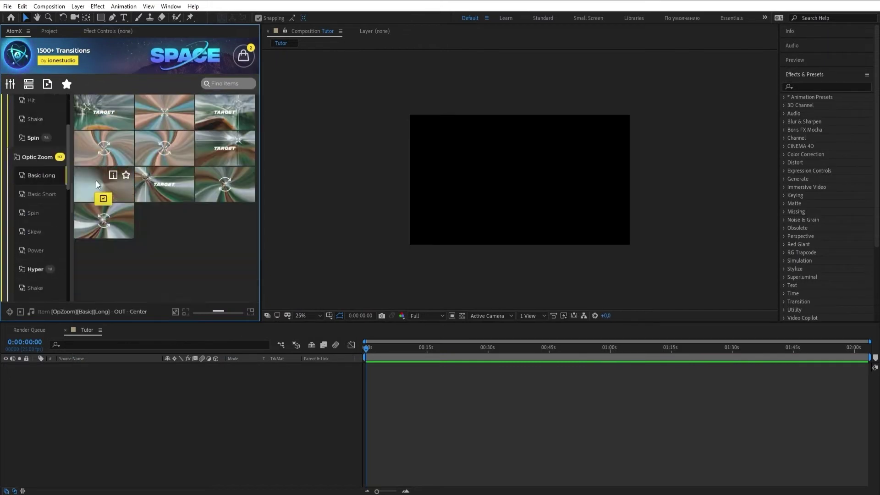
{"action": "scroll", "coordinate": [48, 222], "scroll_direction": "down", "scroll_amount": 5}
{"action": "left_click", "coordinate": [27, 232]}
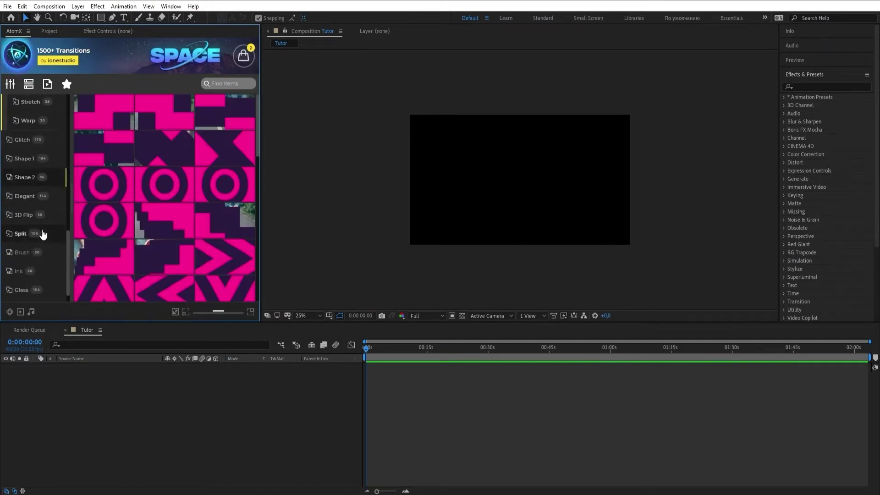
{"action": "scroll", "coordinate": [64, 200], "scroll_direction": "down", "scroll_amount": 3}
{"action": "left_click", "coordinate": [33, 235]}
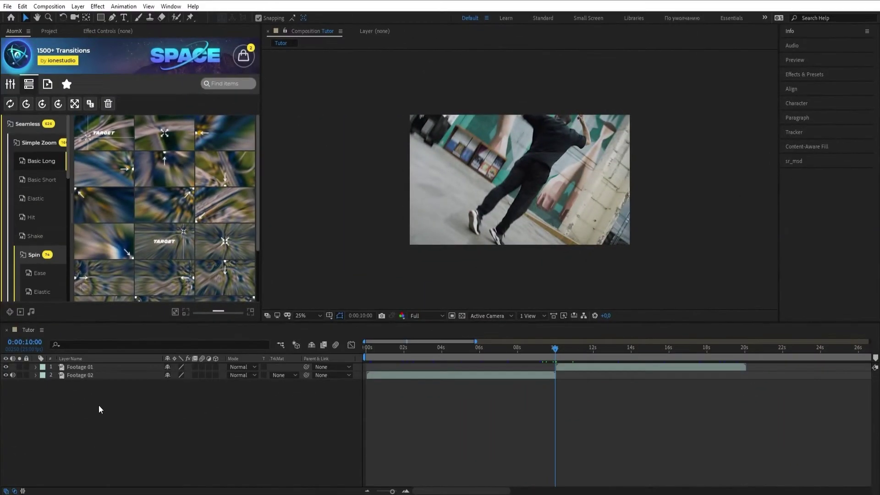
Apply the Spin > Shake 3x CW transition at the 10-second cut between Footage 01 and 02
{"action": "left_click", "coordinate": [35, 143]}
{"action": "left_click", "coordinate": [32, 230]}
{"action": "scroll", "coordinate": [51, 235], "scroll_direction": "down", "scroll_amount": 2}
{"action": "left_click", "coordinate": [35, 202]}
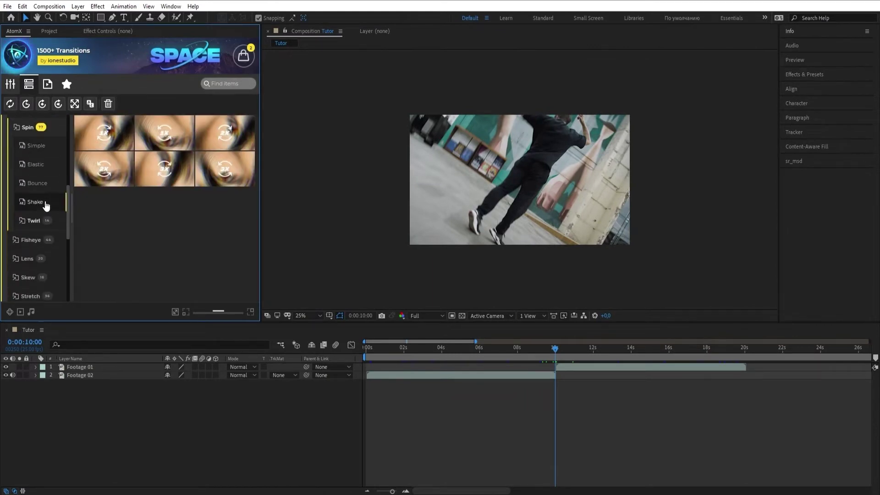
{"action": "mouse_move", "coordinate": [173, 173]}
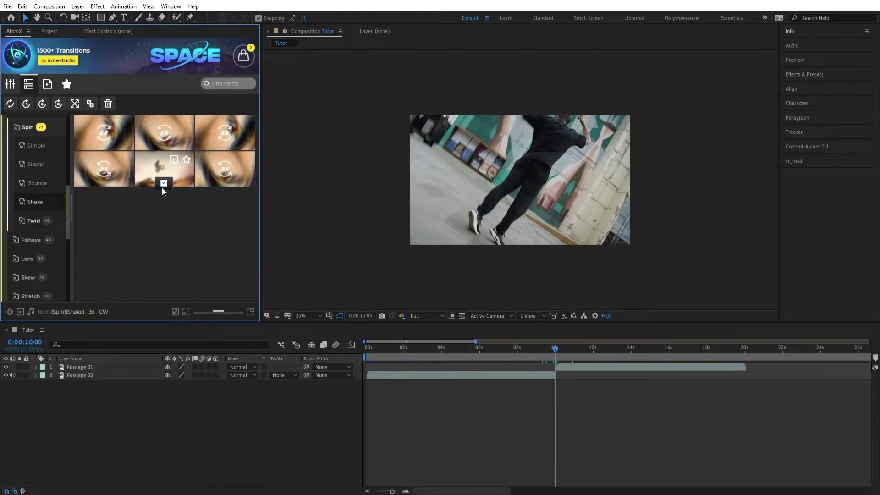
{"action": "left_click", "coordinate": [163, 183]}
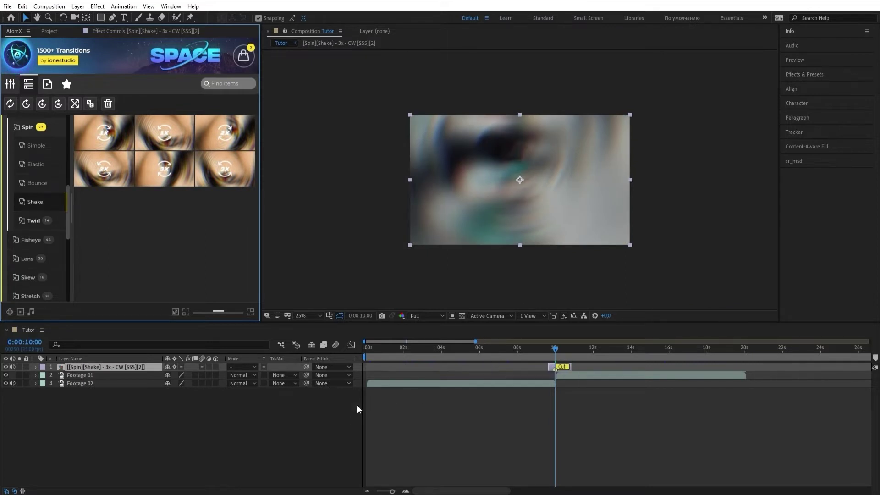
{"action": "left_click_drag", "start_coordinate": [392, 491], "coordinate": [393, 492]}
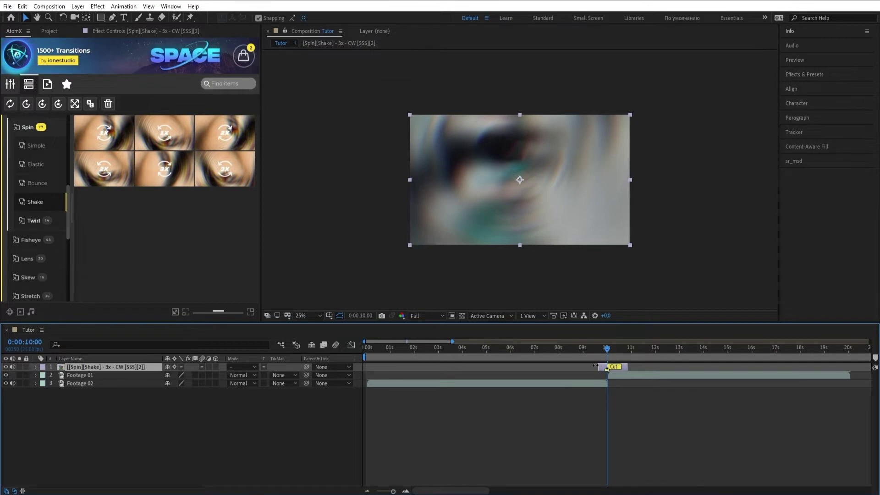
{"action": "mouse_move", "coordinate": [609, 349]}
{"action": "left_mouse_down"}
{"action": "mouse_move", "coordinate": [586, 355]}
{"action": "mouse_move", "coordinate": [590, 370]}
{"action": "mouse_move", "coordinate": [593, 351]}
{"action": "mouse_move", "coordinate": [601, 354]}
{"action": "left_mouse_up"}
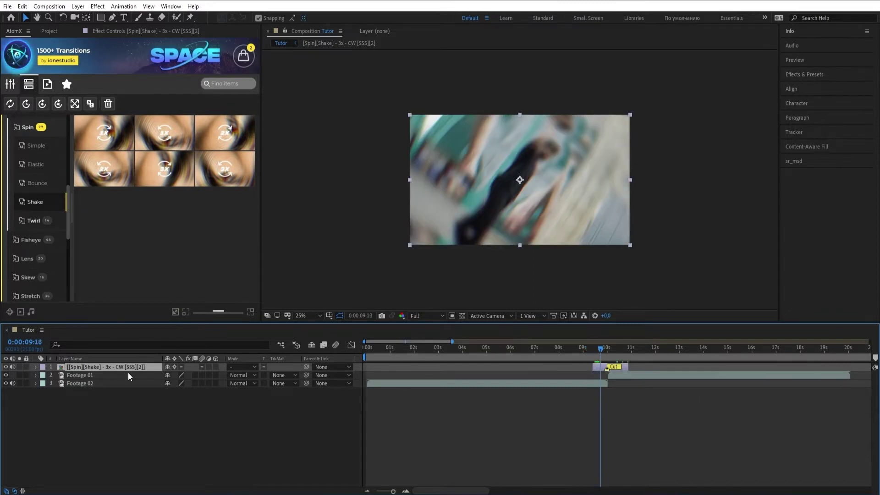
Enable Lighten and Glow in the Spin Shake customize settings and scrub back to preview
{"action": "left_click", "coordinate": [11, 85]}
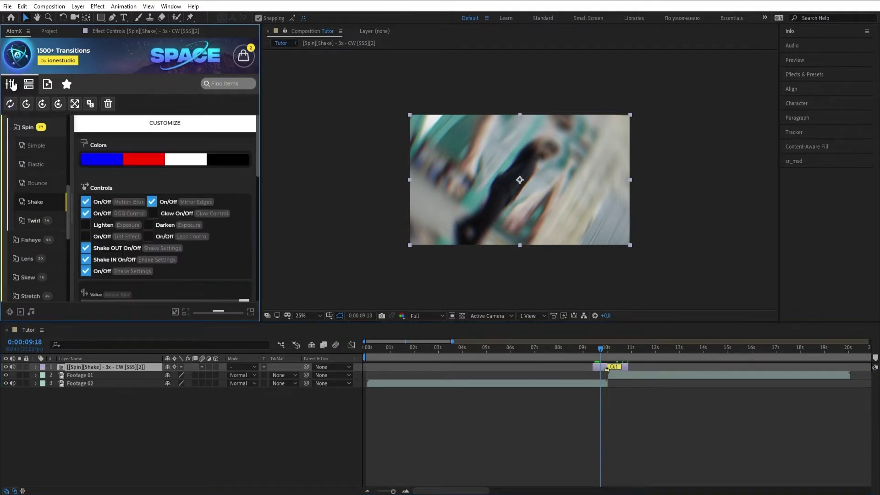
{"action": "left_click", "coordinate": [86, 225]}
{"action": "left_click", "coordinate": [152, 213]}
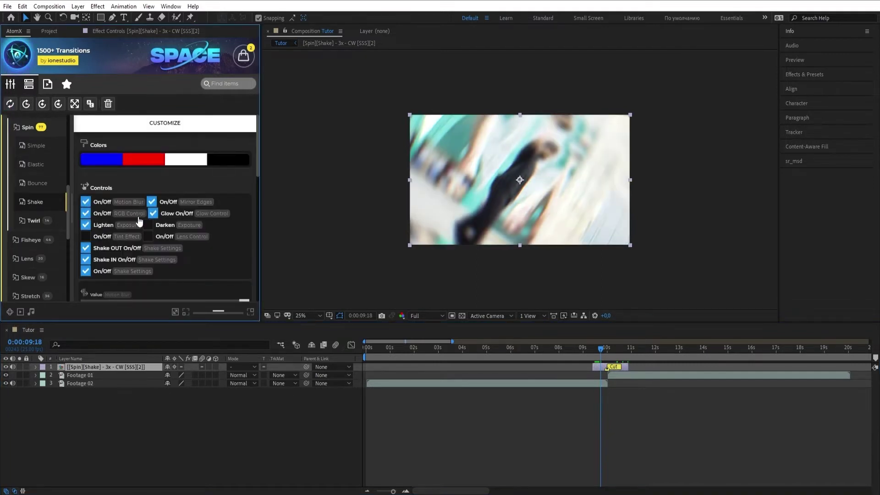
{"action": "scroll", "coordinate": [242, 166], "scroll_direction": "down", "scroll_amount": 3}
{"action": "scroll", "coordinate": [239, 182], "scroll_direction": "down", "scroll_amount": 4}
{"action": "scroll", "coordinate": [186, 225], "scroll_direction": "down", "scroll_amount": 3}
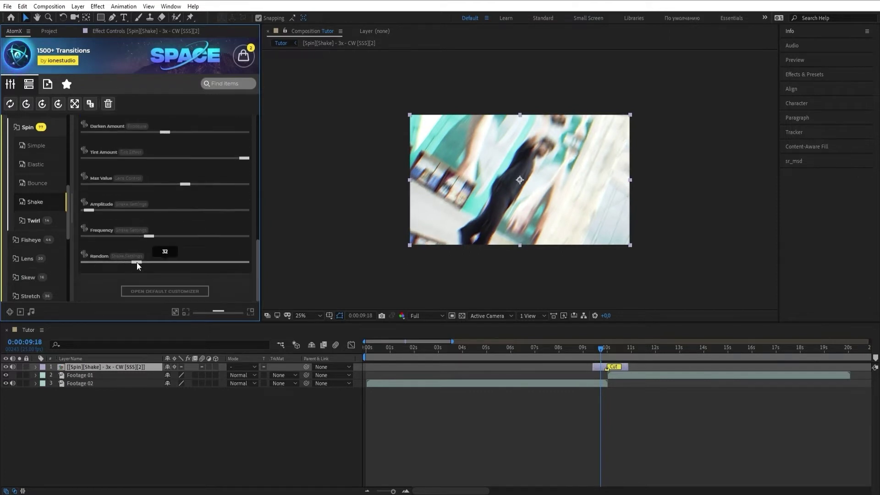
{"action": "mouse_move", "coordinate": [601, 350]}
{"action": "left_mouse_down"}
{"action": "mouse_move", "coordinate": [590, 347]}
{"action": "mouse_move", "coordinate": [604, 350]}
{"action": "mouse_move", "coordinate": [598, 347]}
{"action": "left_mouse_up"}
Set the Tutor composition width to 3840 px in Composition Settings
{"action": "left_click", "coordinate": [235, 436]}
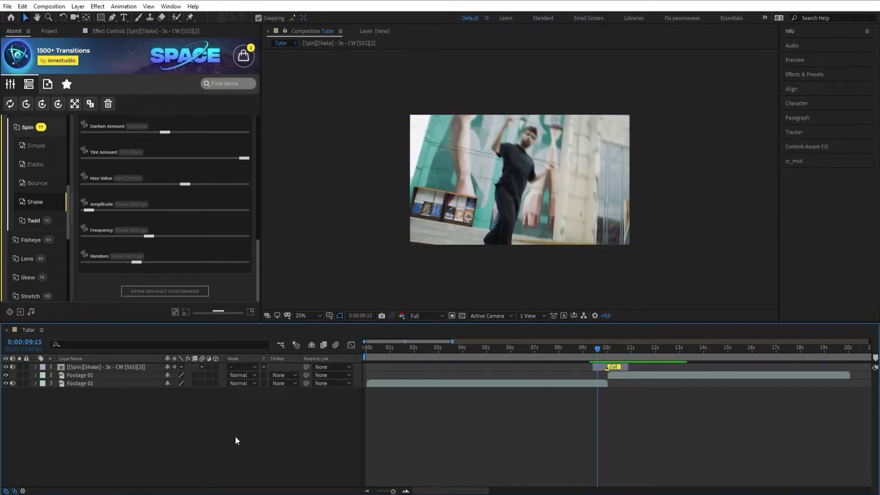
{"action": "left_click", "coordinate": [42, 330]}
{"action": "left_click", "coordinate": [59, 151]}
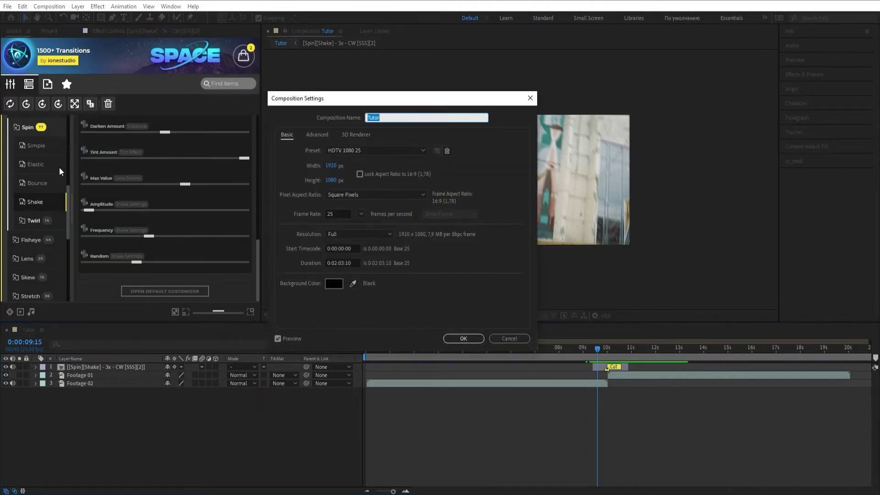
{"action": "left_click", "coordinate": [331, 165]}
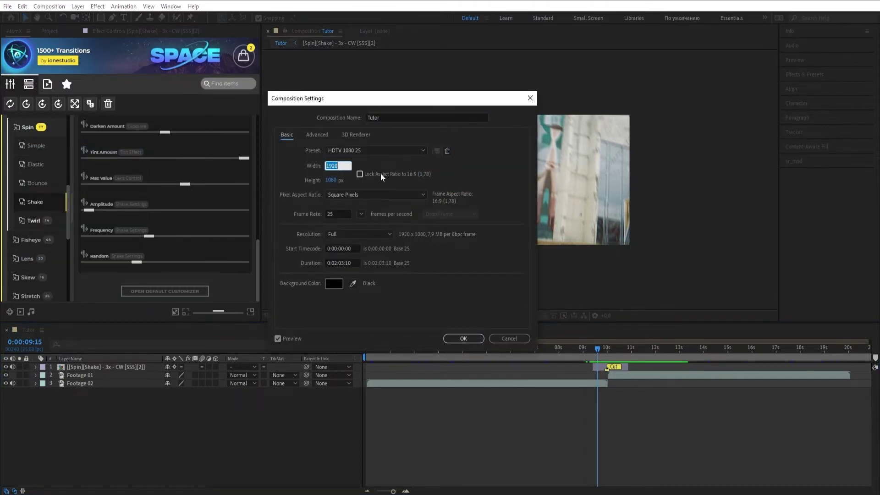
{"action": "type", "text": "38"}
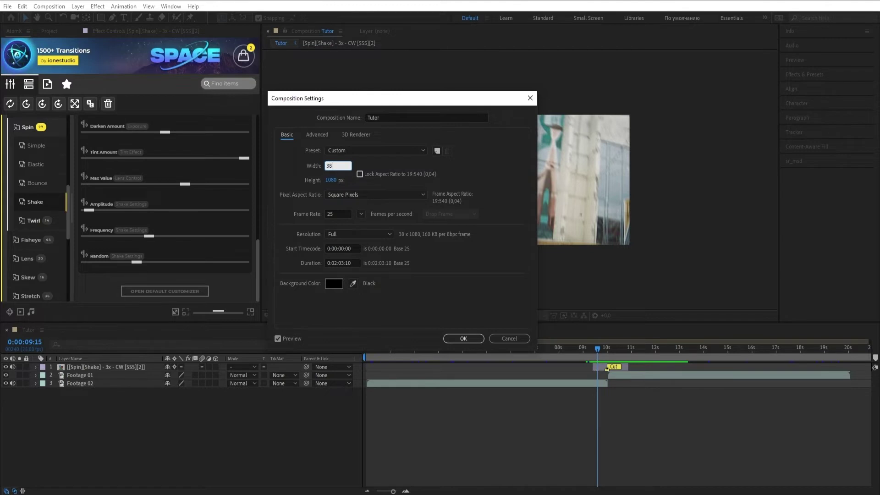
{"action": "type", "text": "40"}
{"action": "key", "text": "Return"}
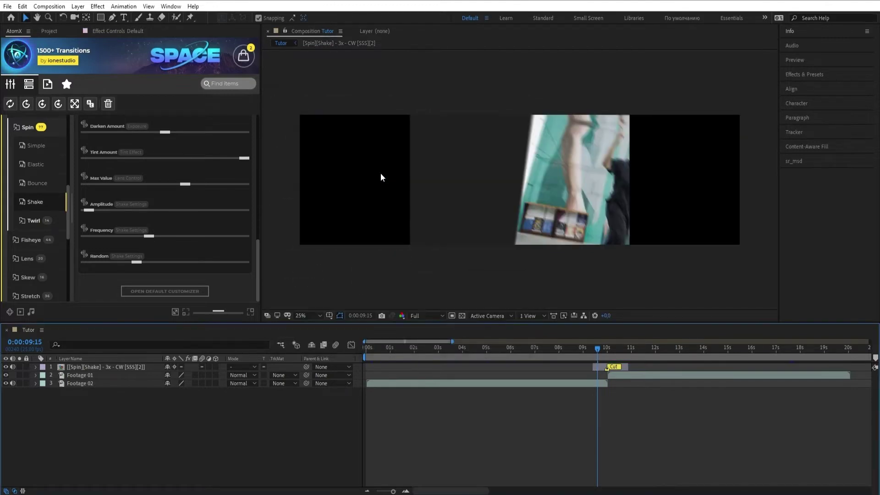
{"action": "left_click", "coordinate": [428, 383]}
Resize both footage clips and the Spin Shake layer to fill the 3840-wide frame, then scrub to review
{"action": "key", "text": "s"}
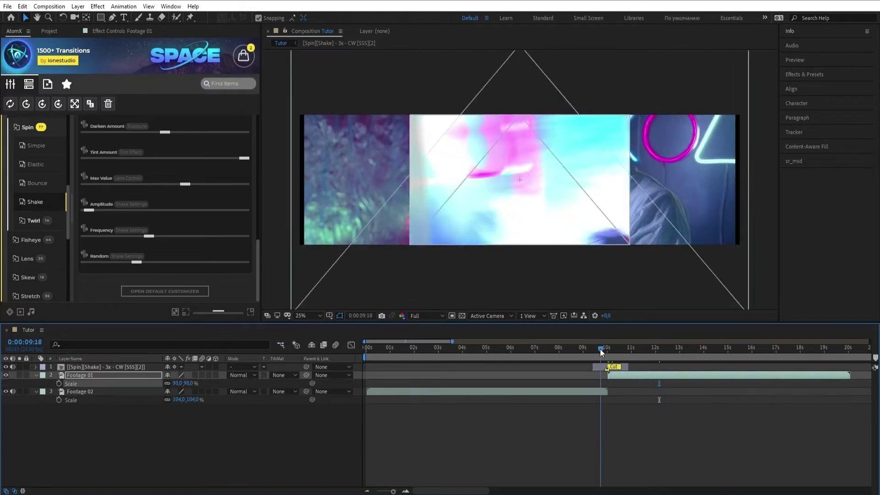
{"action": "left_click", "coordinate": [603, 368]}
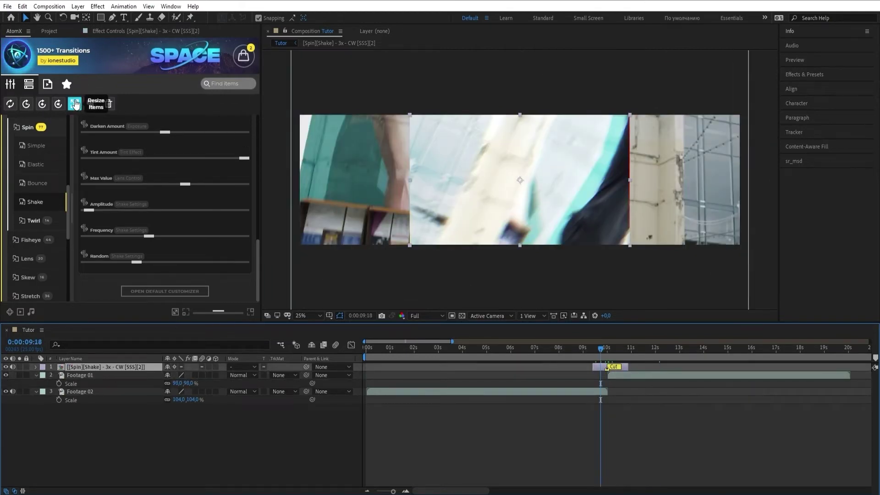
{"action": "left_click", "coordinate": [29, 85]}
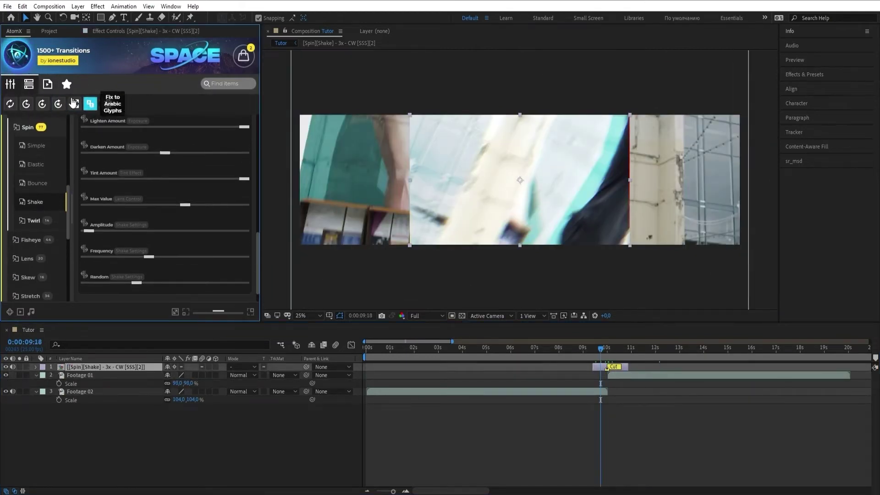
{"action": "left_click", "coordinate": [74, 104]}
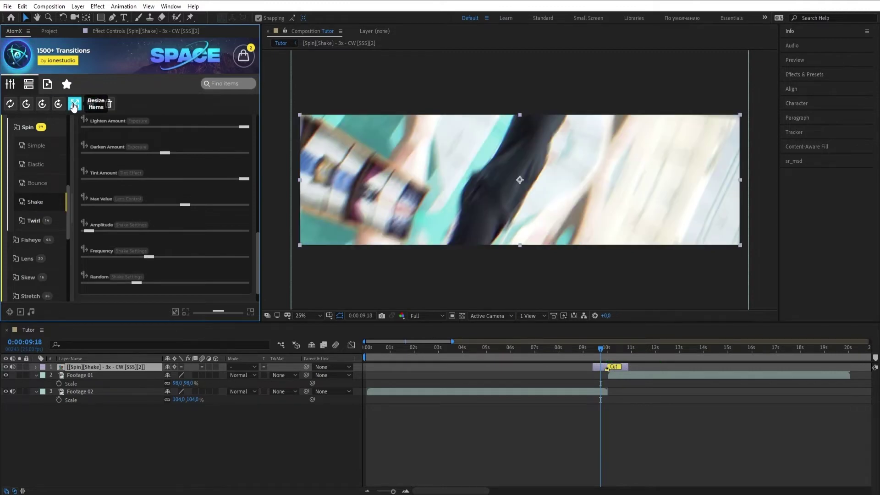
{"action": "left_click_drag", "start_coordinate": [597, 353], "coordinate": [582, 353]}
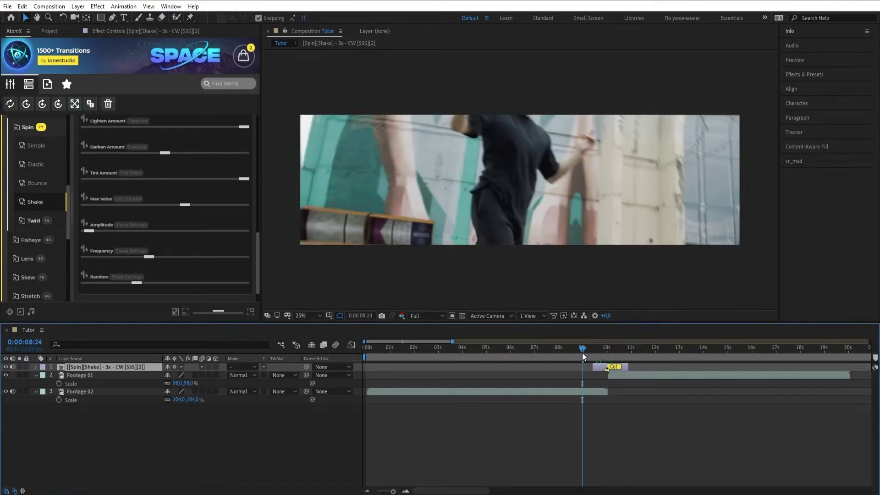
{"action": "left_click", "coordinate": [587, 351]}
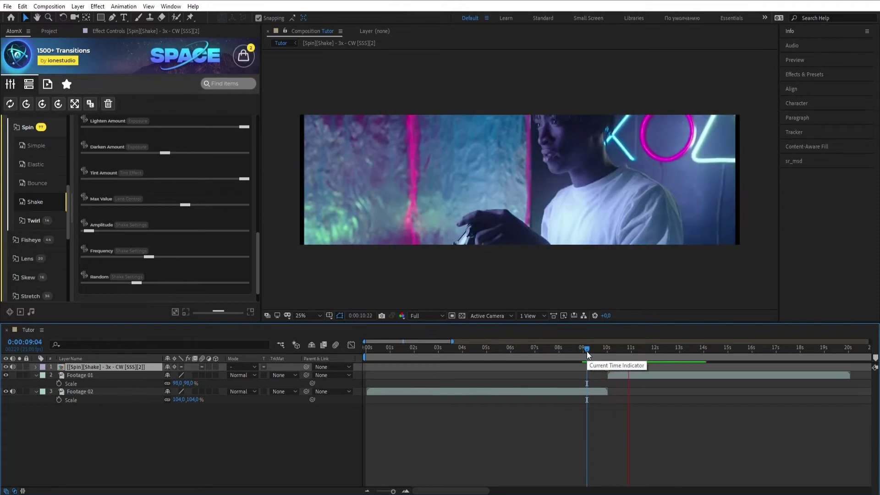
{"action": "left_click_drag", "start_coordinate": [587, 351], "coordinate": [589, 351]}
{"action": "scroll", "coordinate": [26, 147], "scroll_direction": "up", "scroll_amount": 5}
Star a Glitch Bad TV, a Zoom Basic Long and a Zoom Hit transition, then show Favorites
{"action": "left_click", "coordinate": [28, 125]}
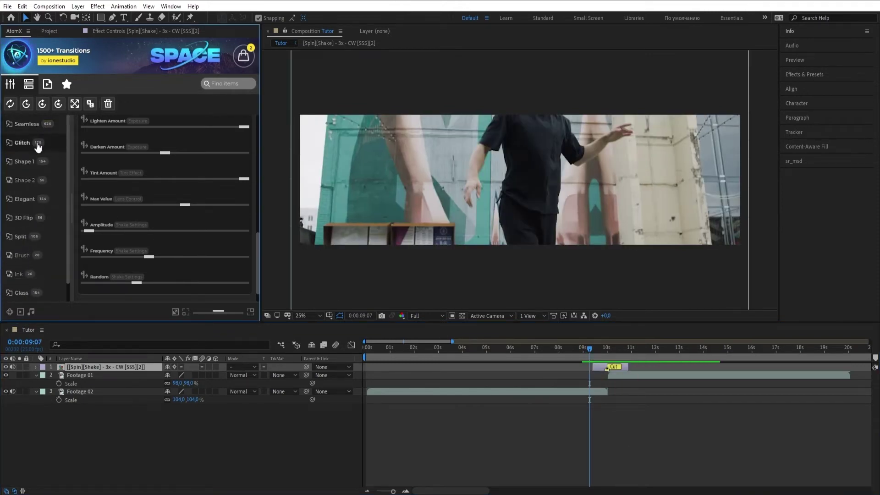
{"action": "left_click", "coordinate": [23, 143]}
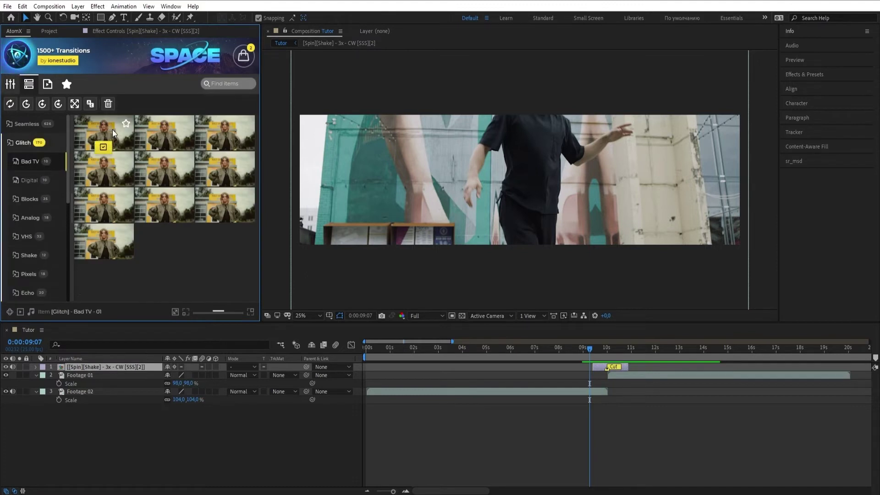
{"action": "left_click", "coordinate": [82, 120]}
{"action": "left_click", "coordinate": [29, 124]}
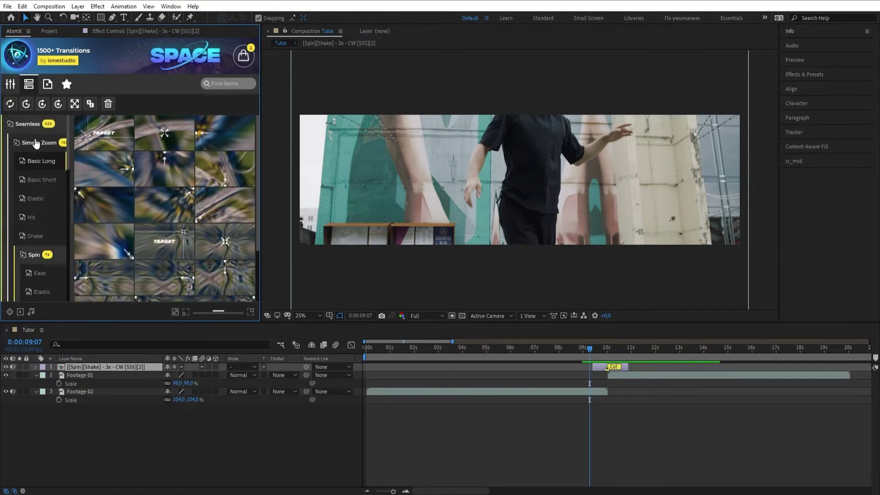
{"action": "left_click", "coordinate": [125, 160]}
{"action": "scroll", "coordinate": [44, 207], "scroll_direction": "down", "scroll_amount": 3}
{"action": "left_click", "coordinate": [47, 178]}
{"action": "left_click", "coordinate": [142, 192]}
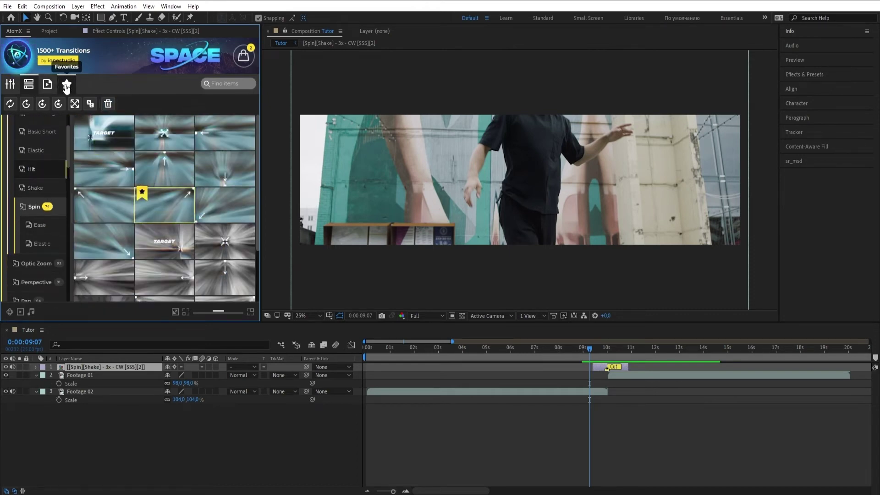
{"action": "left_click", "coordinate": [66, 85]}
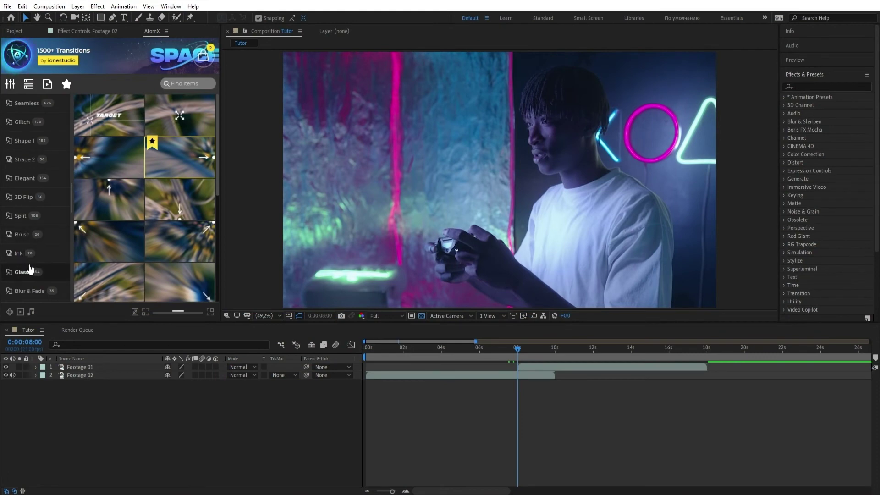
Apply the Elegant Single Line Center Left&Right transition to Footage 01
{"action": "left_click", "coordinate": [19, 179]}
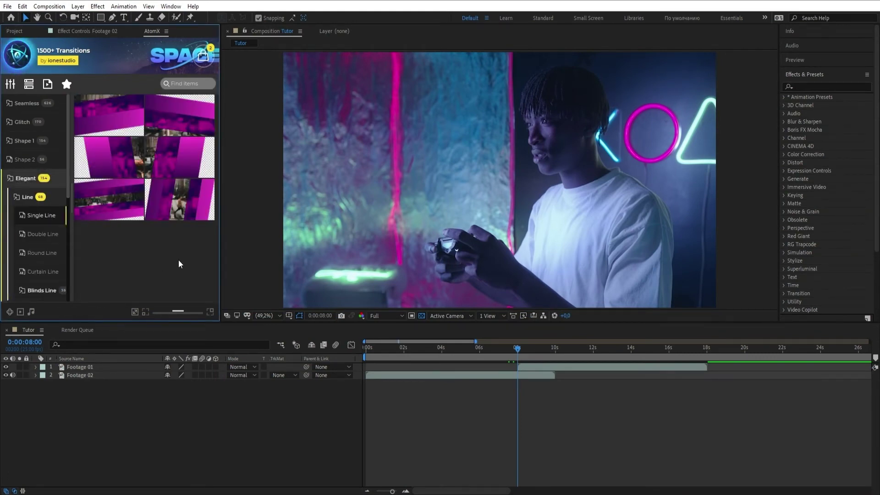
{"action": "mouse_move", "coordinate": [177, 220]}
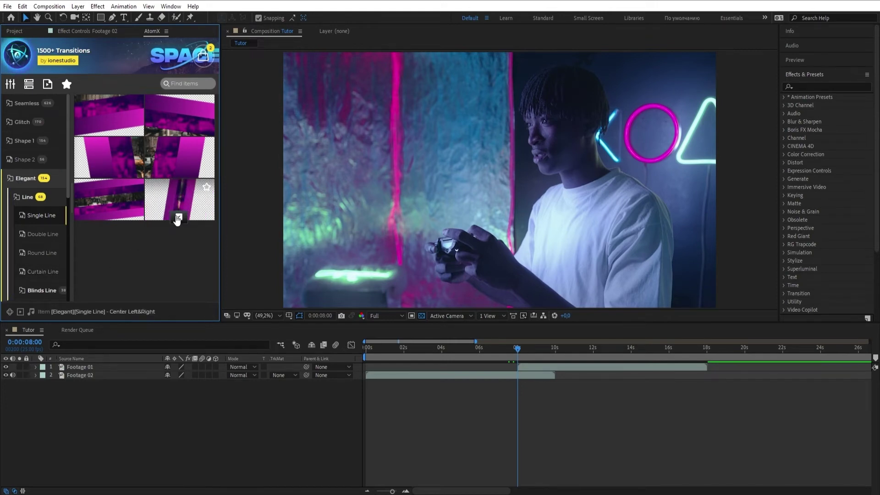
{"action": "left_click", "coordinate": [91, 367]}
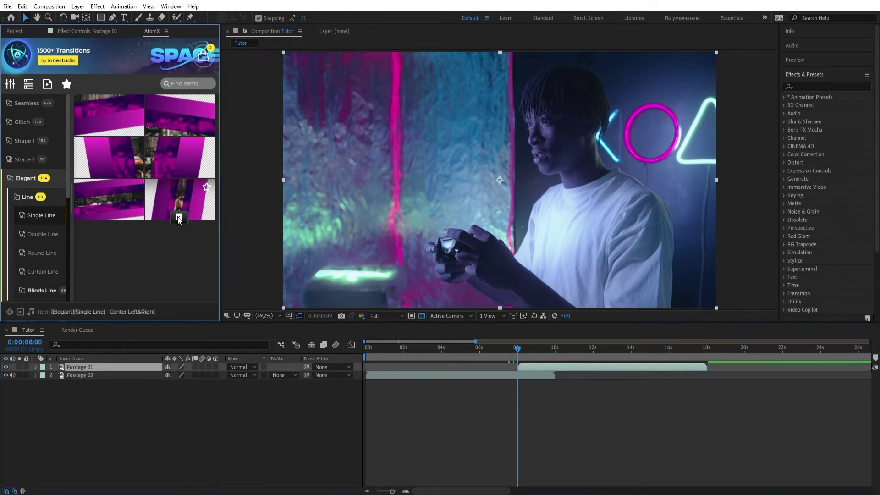
{"action": "left_click", "coordinate": [179, 218]}
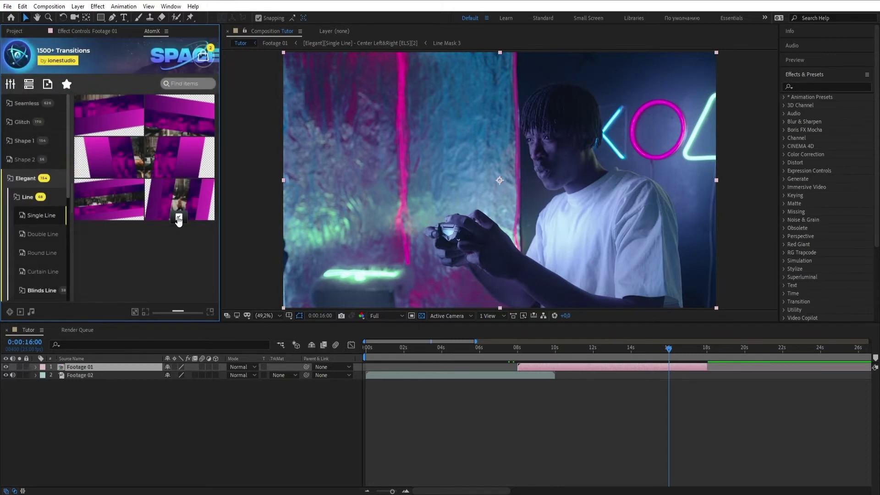
Preview the line transition from the 8-second cut
{"action": "left_click", "coordinate": [522, 354]}
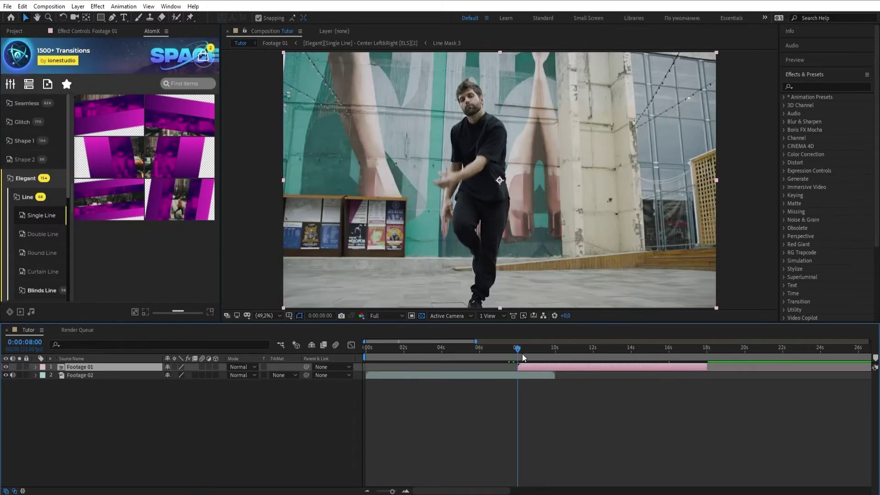
{"action": "key", "text": "space"}
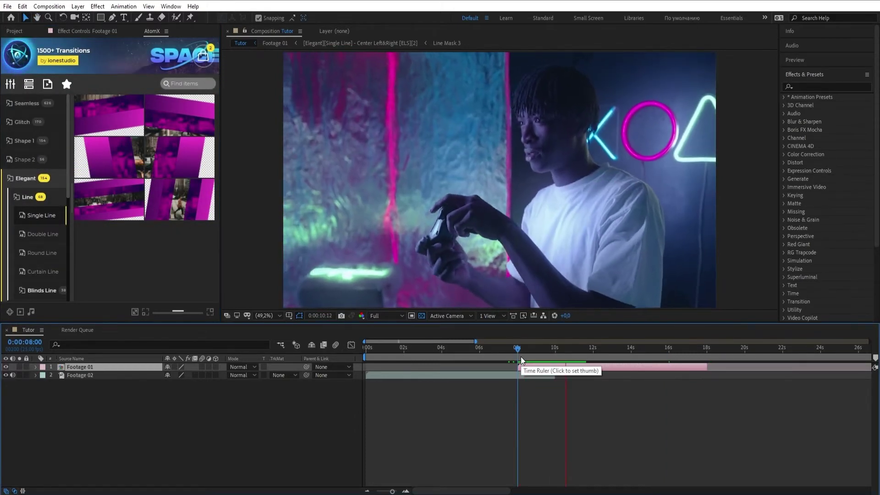
{"action": "left_click", "coordinate": [521, 351]}
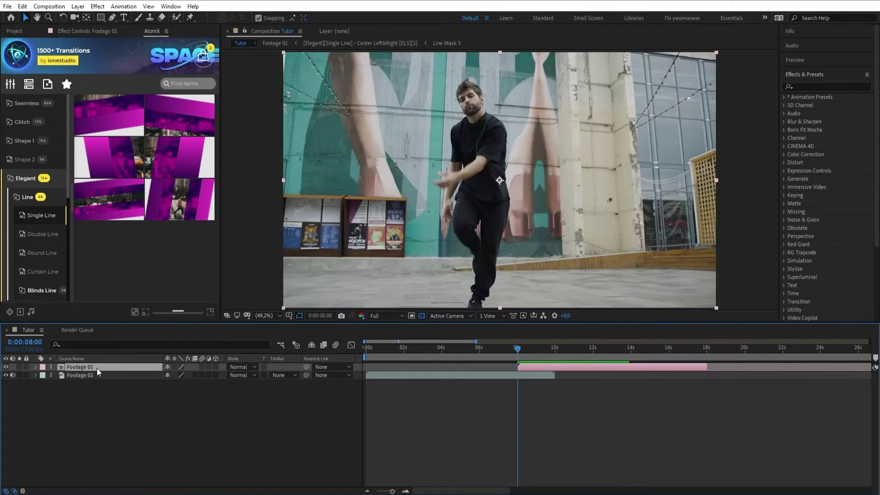
Open the Footage 01 precomp, then scrub the Tutor timeline back to the 8:00 transition start
{"action": "double_click", "coordinate": [97, 367]}
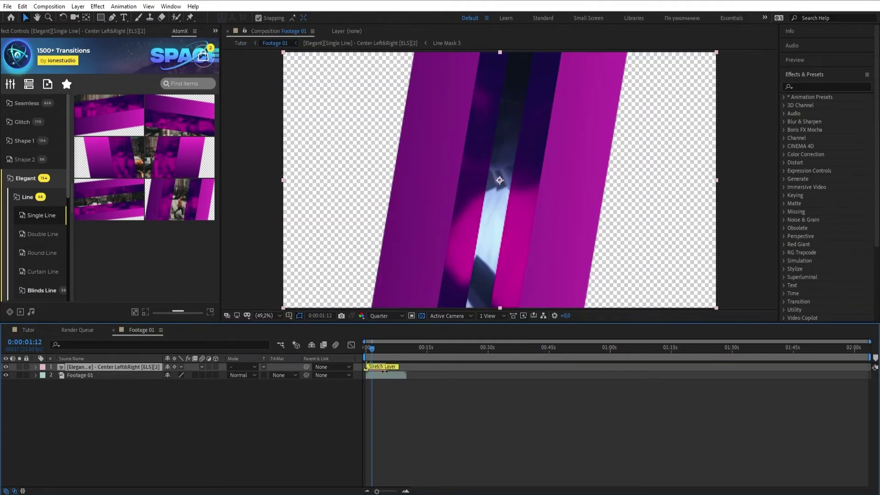
{"action": "left_click", "coordinate": [29, 330]}
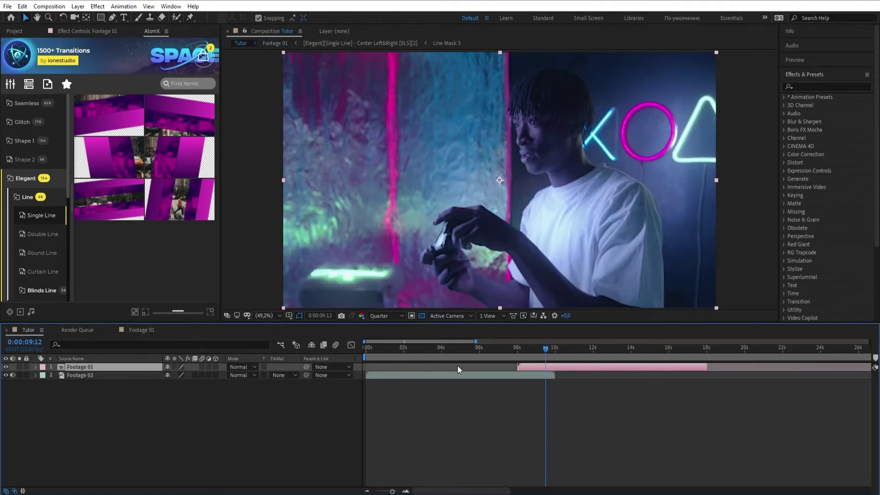
{"action": "left_click_drag", "start_coordinate": [532, 353], "coordinate": [513, 353]}
{"action": "left_click", "coordinate": [142, 330]}
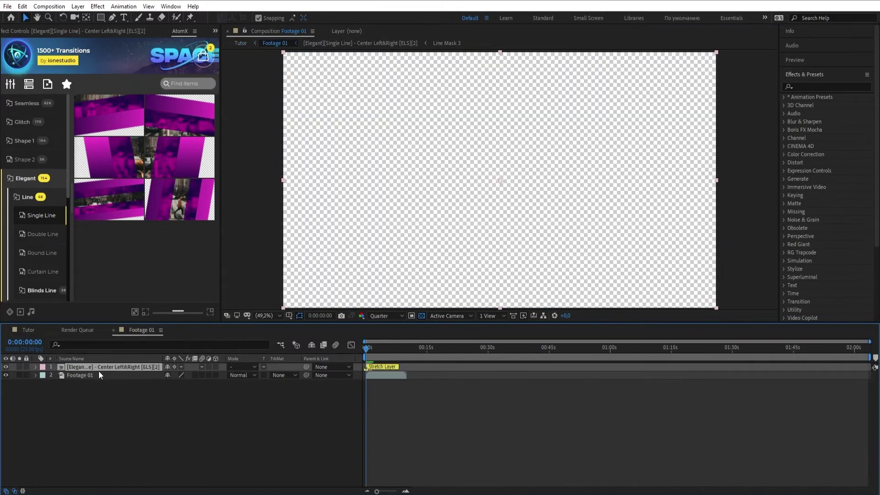
Review the line transition's Colors and Controls in AtomX Customize
{"action": "left_click", "coordinate": [10, 85]}
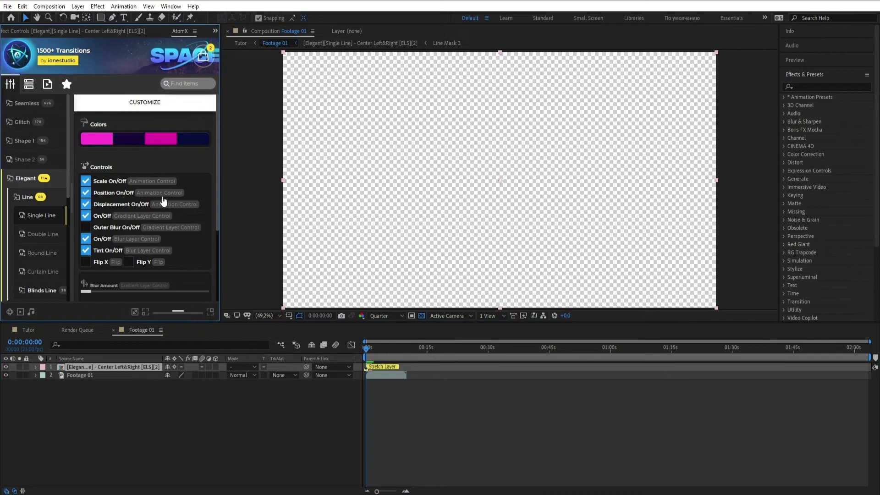
{"action": "left_click_drag", "start_coordinate": [379, 354], "coordinate": [376, 354]}
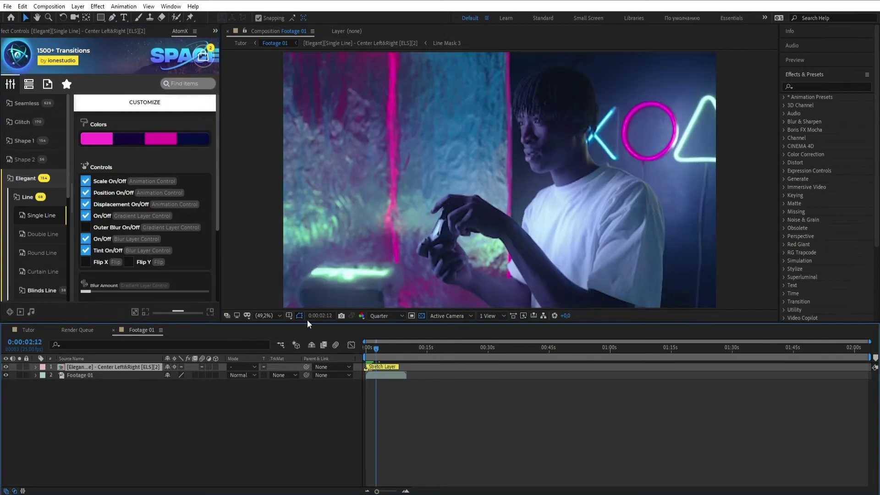
{"action": "scroll", "coordinate": [168, 234], "scroll_direction": "down", "scroll_amount": 2}
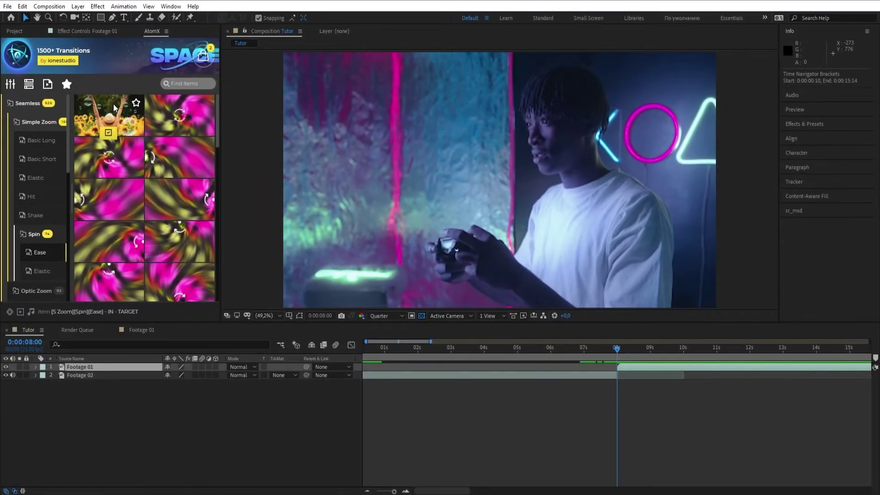
Apply the Simple Zoom Spin Ease IN - TARGET transition at the 8-second cut and select its layer
{"action": "left_click", "coordinate": [106, 133]}
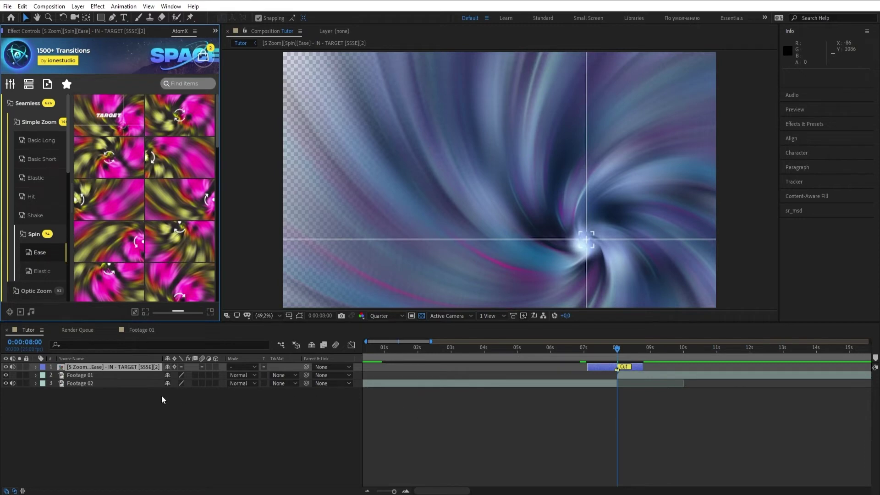
{"action": "left_click", "coordinate": [142, 396]}
{"action": "left_click", "coordinate": [133, 367]}
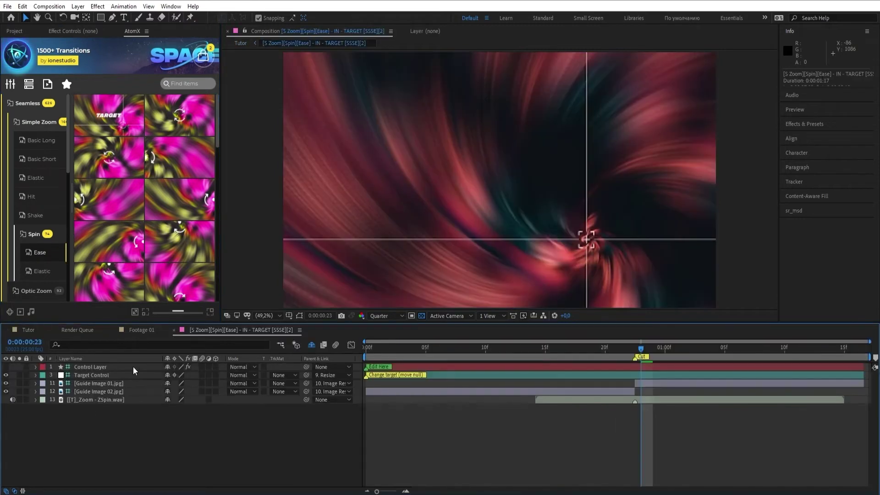
Drag the Target Control null up and left in the spin transition precomp
{"action": "left_click", "coordinate": [100, 375]}
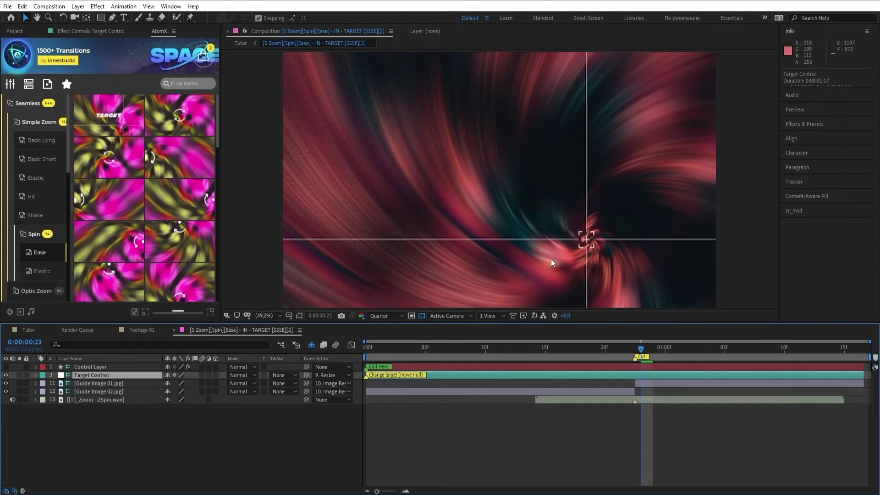
{"action": "left_click", "coordinate": [585, 242]}
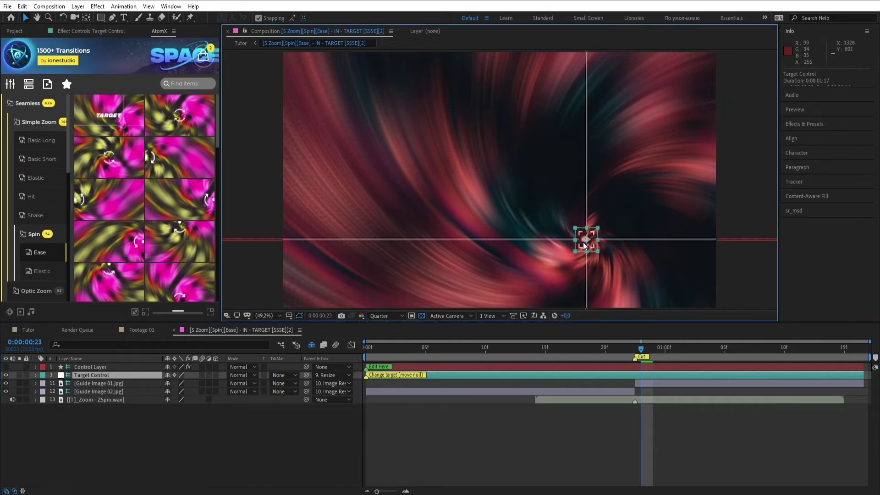
{"action": "left_click_drag", "start_coordinate": [585, 242], "coordinate": [518, 180]}
{"action": "left_click_drag", "start_coordinate": [433, 148], "coordinate": [398, 251]}
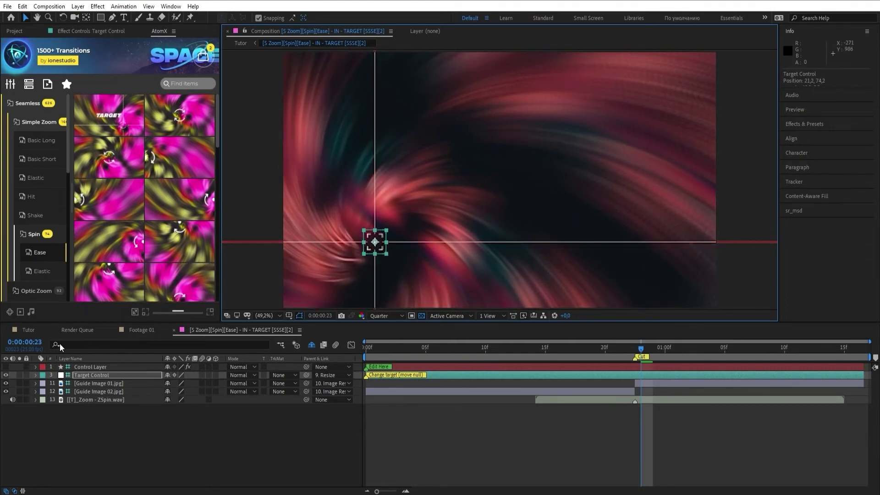
{"action": "left_click", "coordinate": [54, 331]}
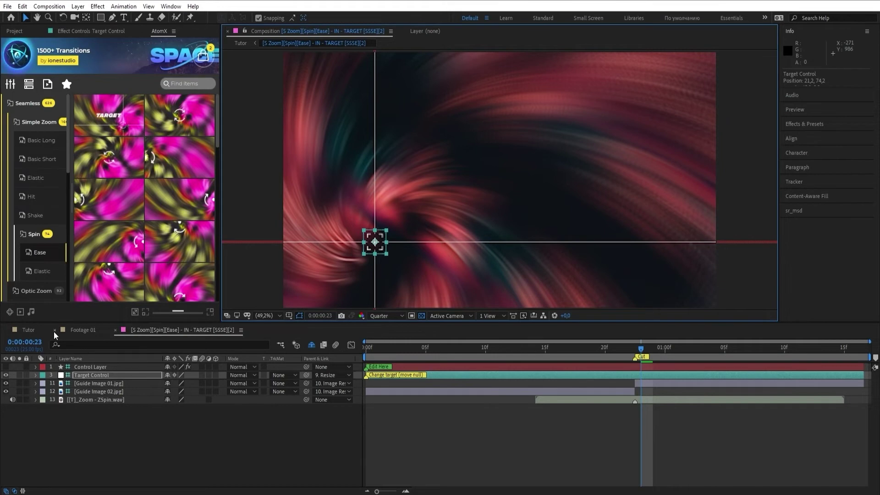
{"action": "left_click", "coordinate": [33, 330]}
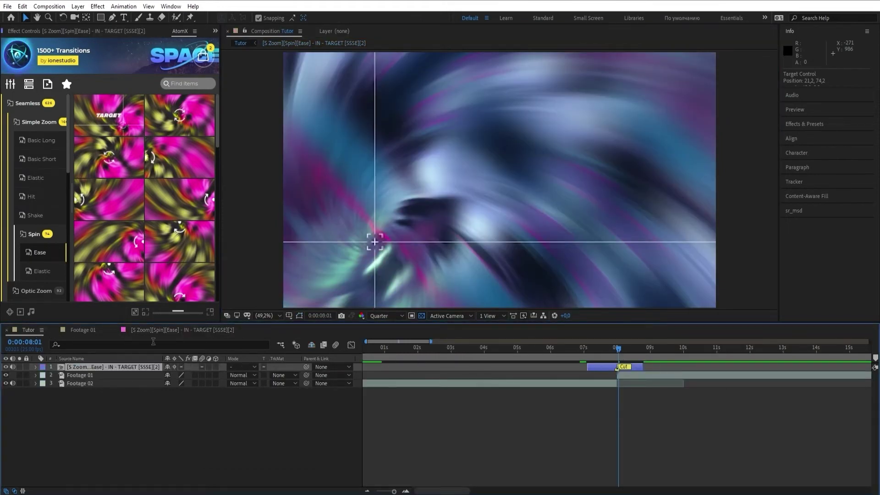
Nudge the spin target toward the upper left and preview the swirl in the Tutor comp
{"action": "left_click", "coordinate": [175, 330]}
{"action": "left_click_drag", "start_coordinate": [372, 242], "coordinate": [446, 147]}
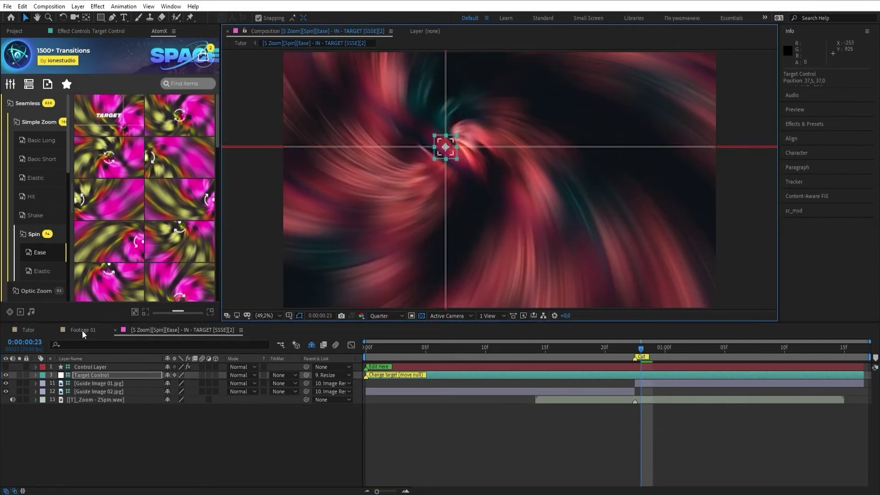
{"action": "left_click", "coordinate": [29, 330]}
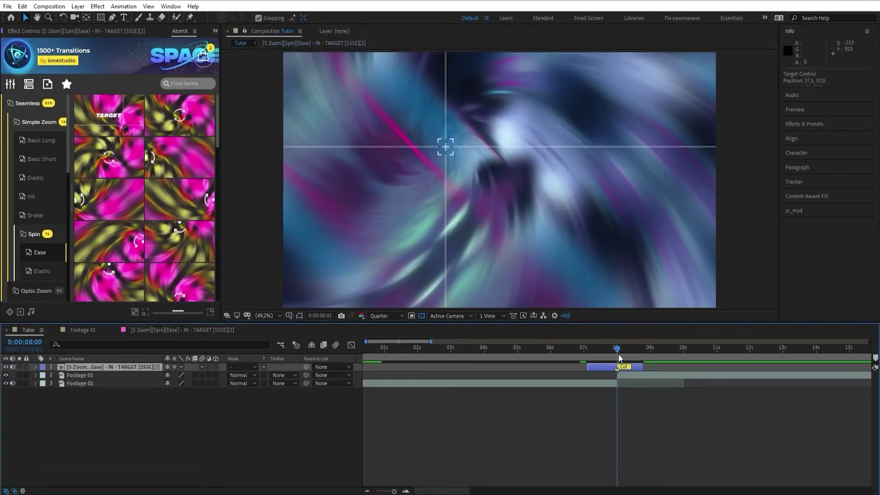
{"action": "left_click", "coordinate": [617, 356]}
{"action": "mouse_move", "coordinate": [617, 356]}
{"action": "left_mouse_down"}
{"action": "mouse_move", "coordinate": [586, 367]}
{"action": "mouse_move", "coordinate": [620, 356]}
{"action": "left_mouse_up"}
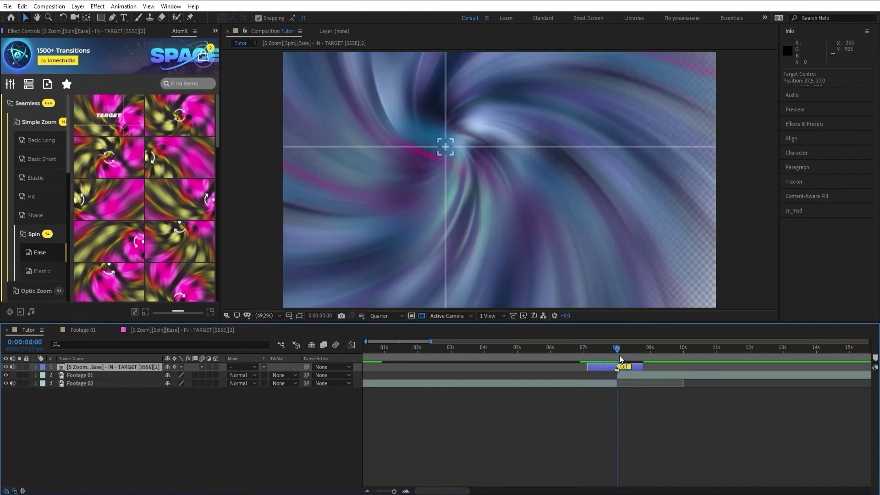
{"action": "left_click", "coordinate": [185, 330]}
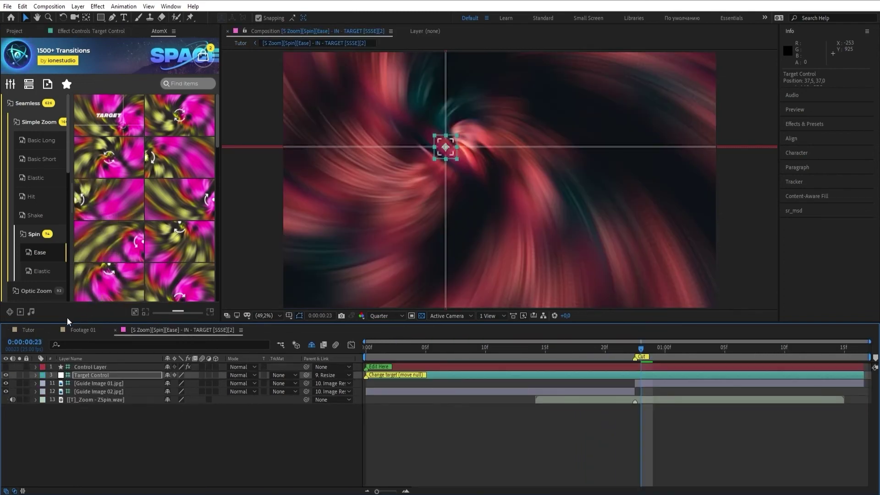
{"action": "left_click", "coordinate": [28, 333]}
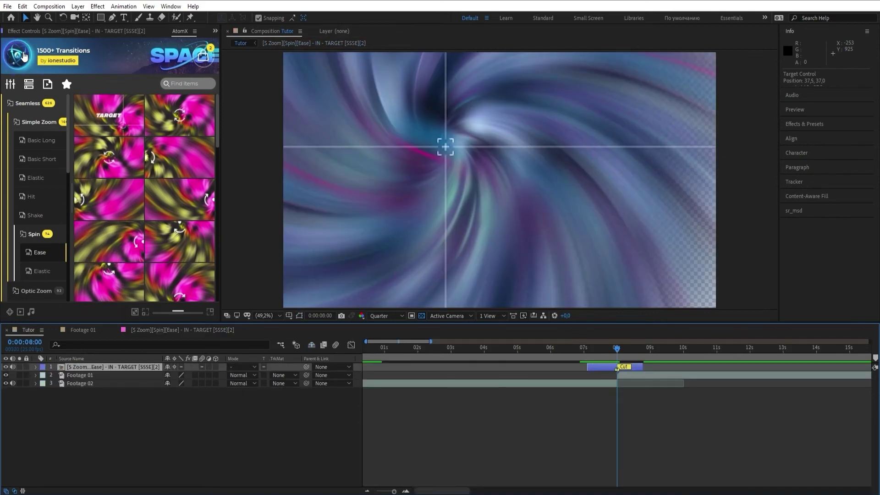
Adjust the spin transition's Target Type, Size, Stroke Width and Spin Direction in AtomX Customize
{"action": "left_click", "coordinate": [10, 85]}
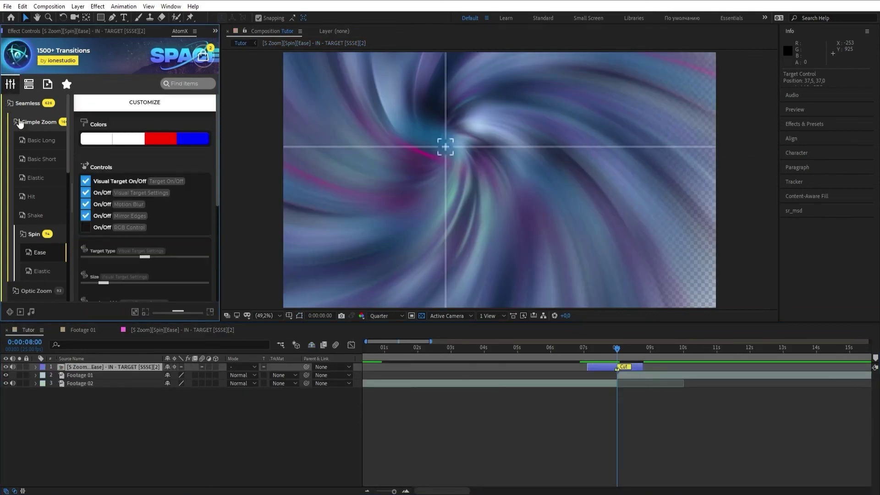
{"action": "left_click_drag", "start_coordinate": [221, 183], "coordinate": [257, 183]}
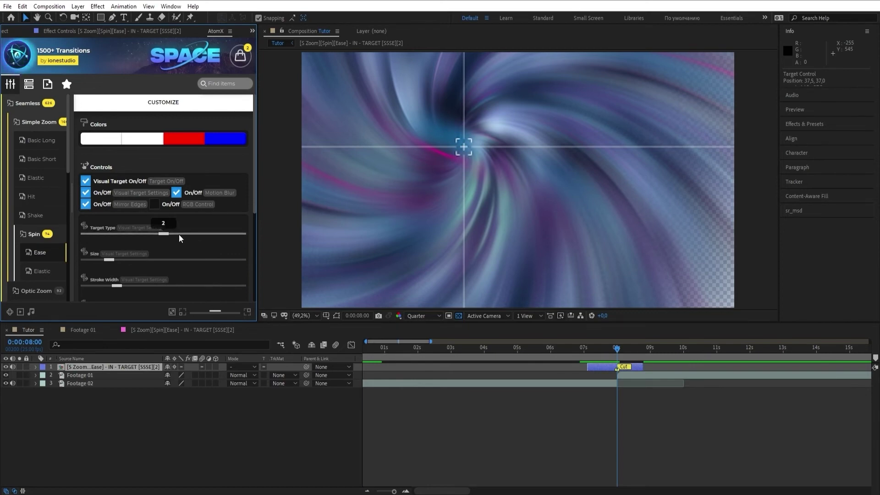
{"action": "mouse_move", "coordinate": [180, 234]}
{"action": "left_mouse_down"}
{"action": "mouse_move", "coordinate": [229, 235]}
{"action": "mouse_move", "coordinate": [86, 234]}
{"action": "mouse_move", "coordinate": [123, 259]}
{"action": "mouse_move", "coordinate": [132, 238]}
{"action": "left_mouse_up"}
{"action": "scroll", "coordinate": [196, 250], "scroll_direction": "down", "scroll_amount": 1}
{"action": "scroll", "coordinate": [197, 251], "scroll_direction": "down", "scroll_amount": 1}
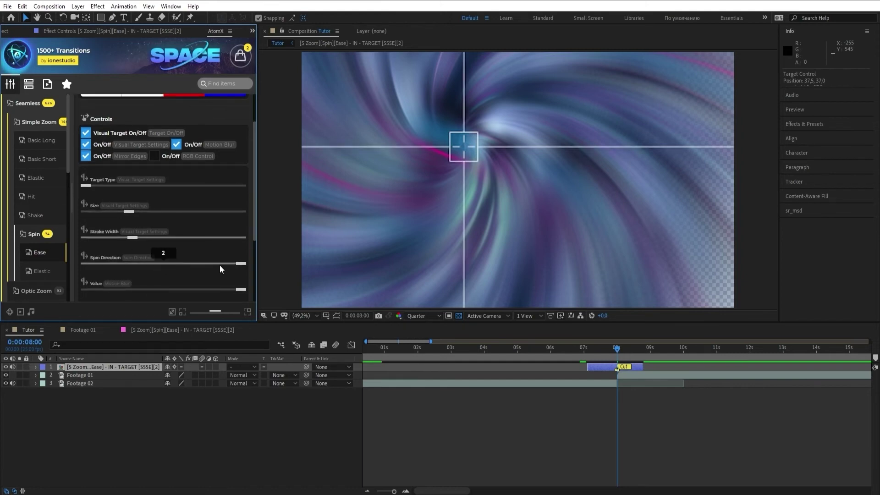
{"action": "left_click_drag", "start_coordinate": [235, 264], "coordinate": [83, 264]}
{"action": "scroll", "coordinate": [199, 231], "scroll_direction": "down", "scroll_amount": 2}
{"action": "scroll", "coordinate": [199, 228], "scroll_direction": "down", "scroll_amount": 1}
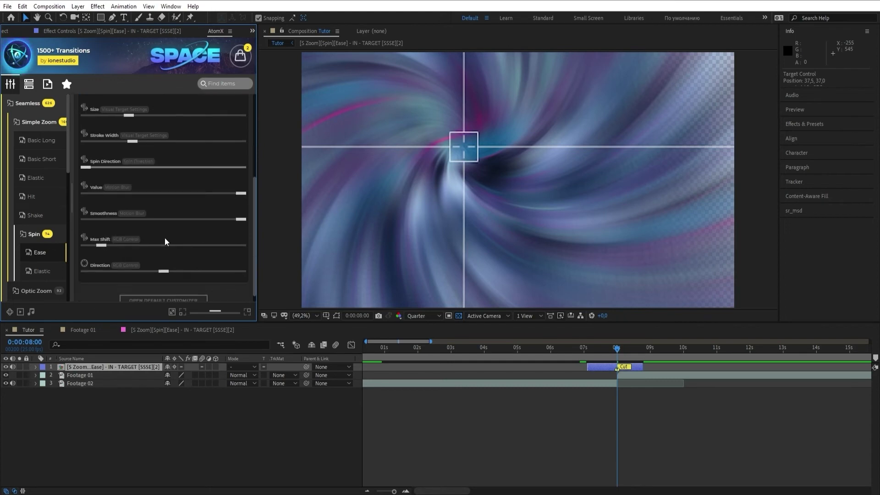
{"action": "scroll", "coordinate": [158, 239], "scroll_direction": "up", "scroll_amount": 3}
Toggle RGB Control on and off, and hide the preview's transparency grid
{"action": "left_click", "coordinate": [155, 157]}
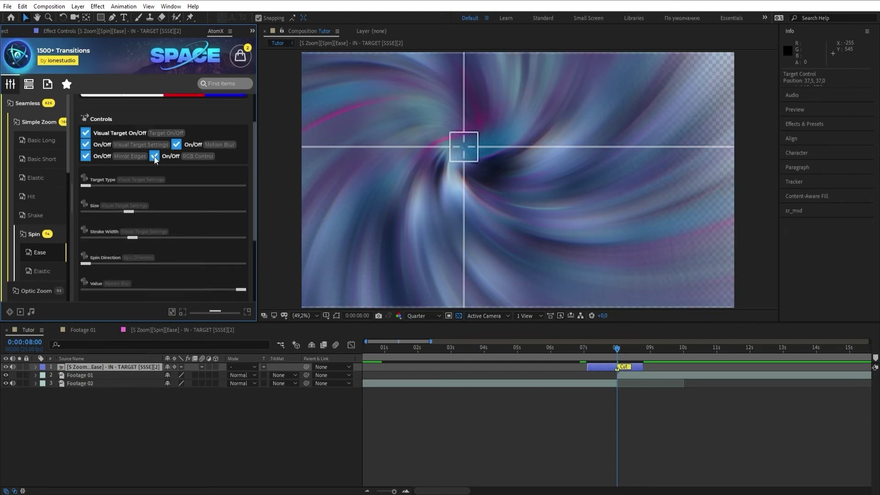
{"action": "left_click", "coordinate": [154, 156]}
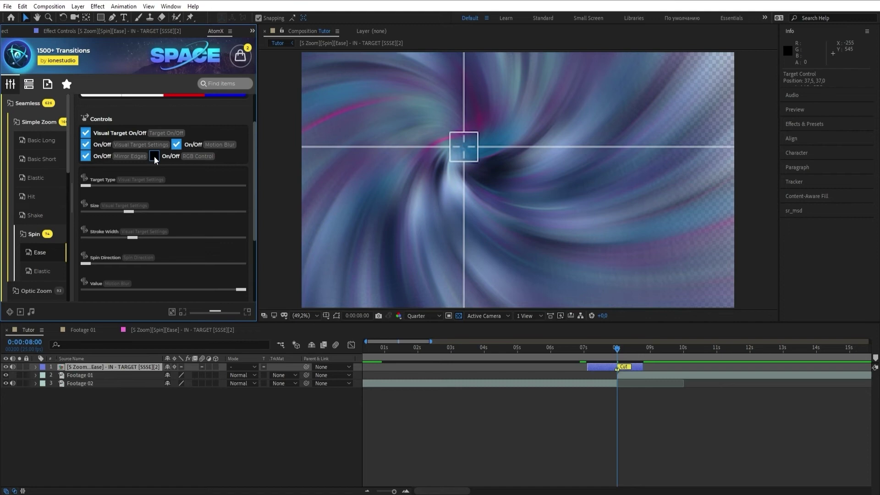
{"action": "left_click", "coordinate": [458, 316]}
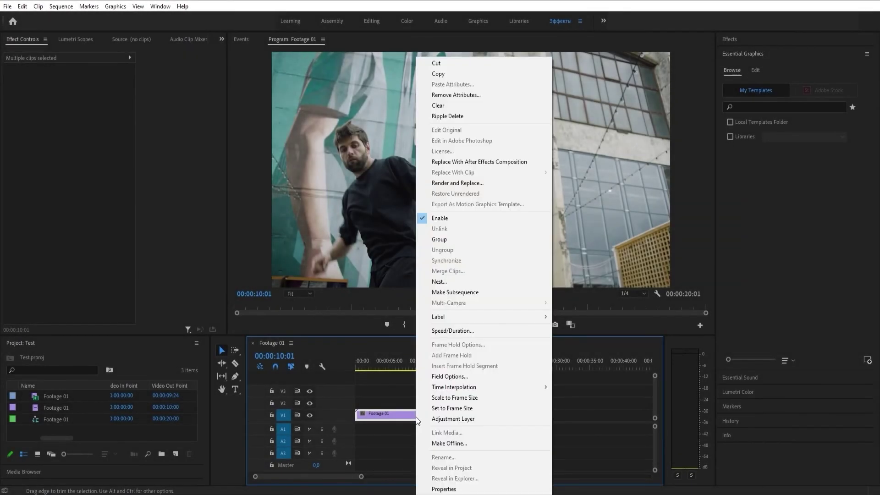
Replace the Premiere Pro timeline clip with the After Effects composition Test Linked Comp 03
{"action": "left_click", "coordinate": [474, 162]}
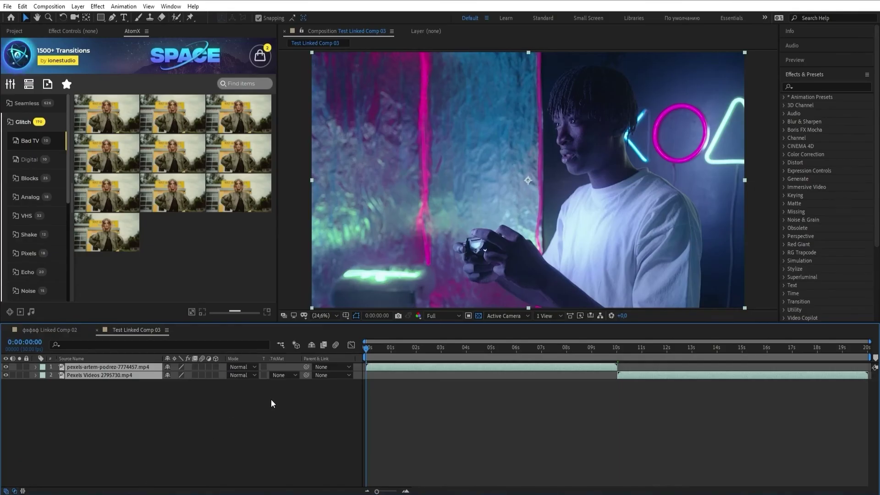
Apply the Glitch Bad TV 08 transition at the 10-second cut in Test Linked Comp 03
{"action": "left_click", "coordinate": [264, 402]}
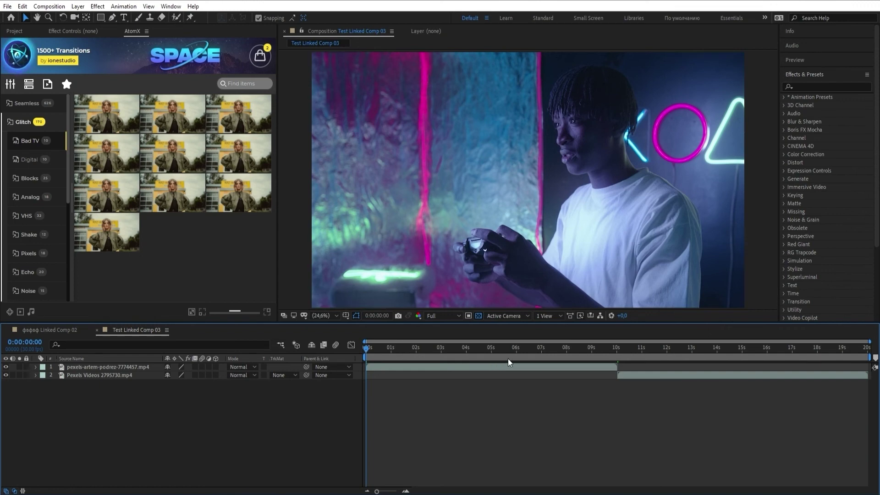
{"action": "left_click", "coordinate": [616, 351]}
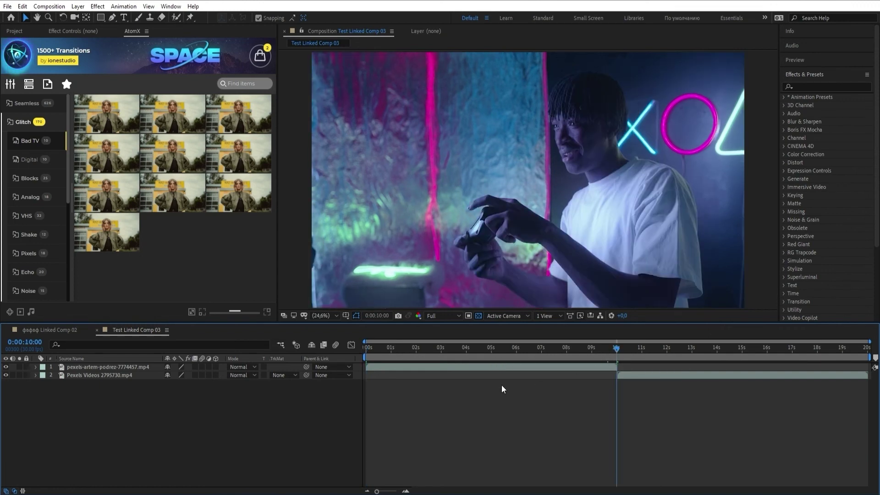
{"action": "mouse_move", "coordinate": [180, 194]}
{"action": "left_click", "coordinate": [172, 209]}
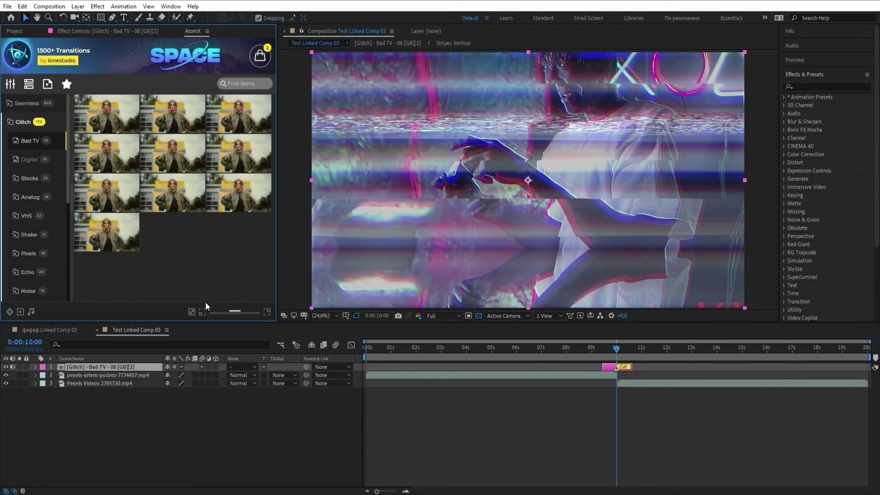
{"action": "key", "text": "alt+Tab"}
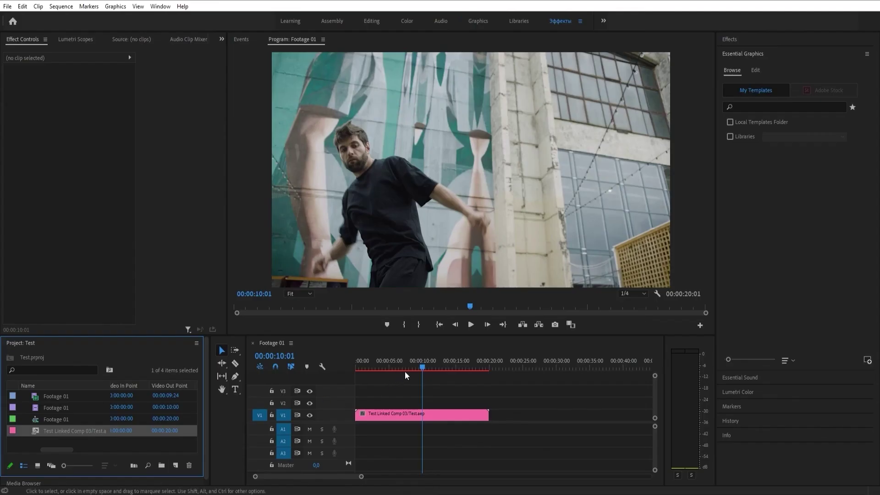
{"action": "left_click_drag", "start_coordinate": [424, 367], "coordinate": [416, 366]}
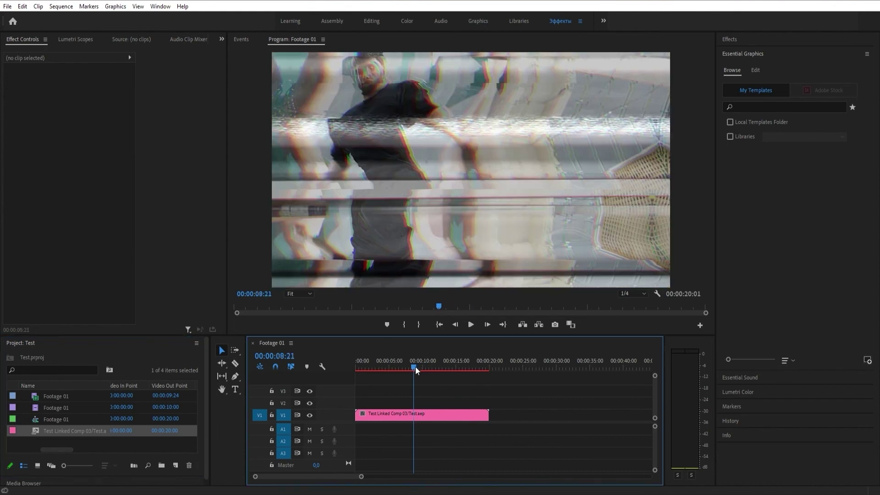
{"action": "key", "text": "space"}
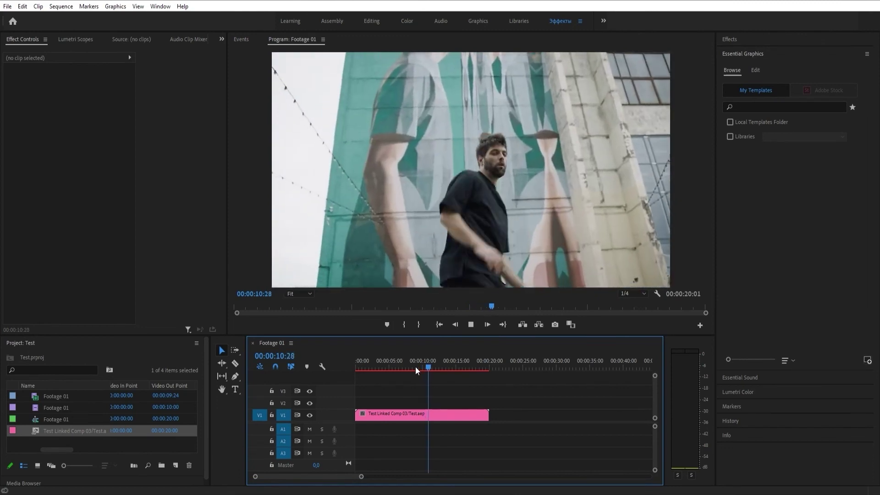
{"action": "key", "text": "space"}
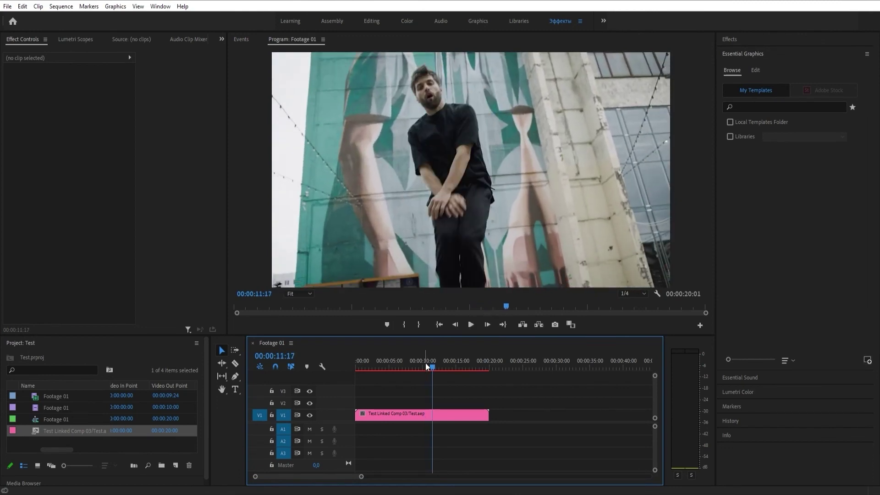